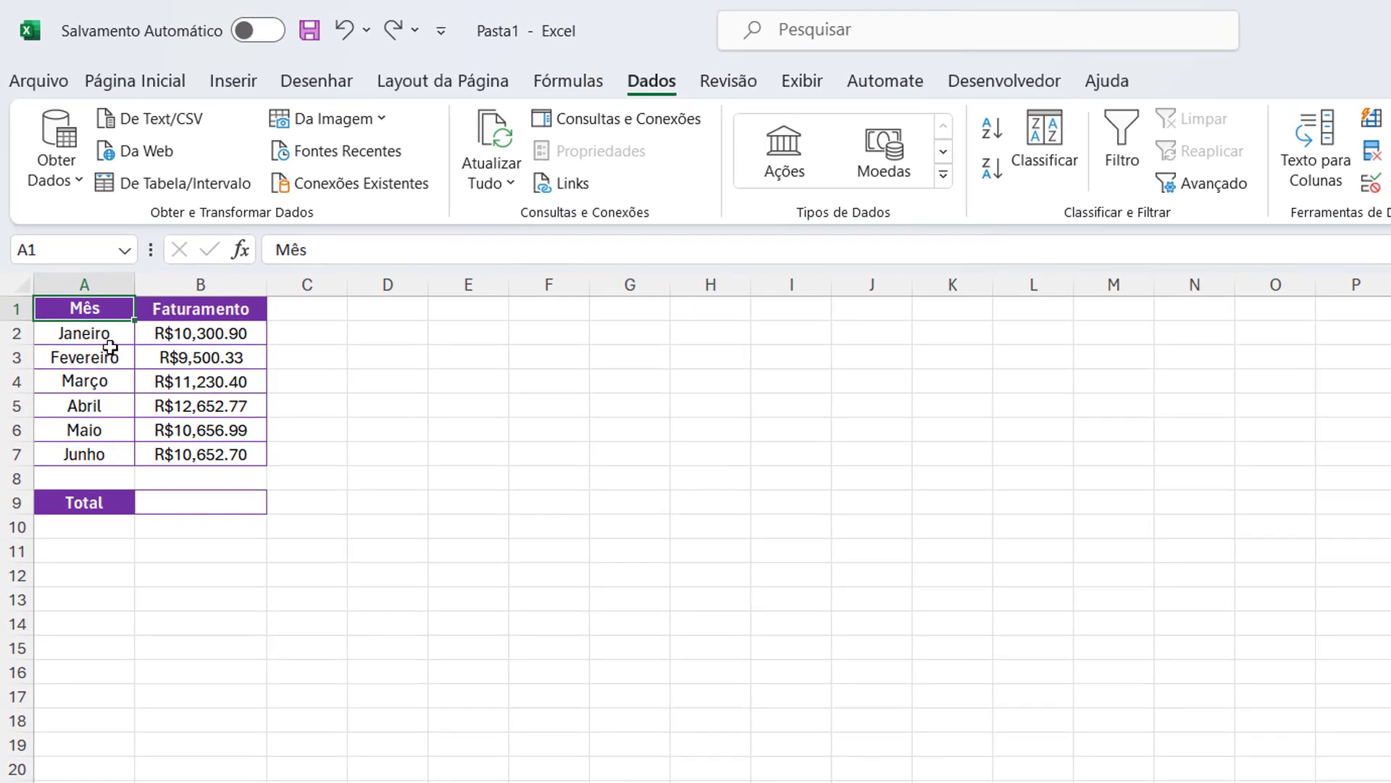
Enter the formula =SOMA(B2:B7) in the Total cell B9.
left_click_drag(170, 331, 201, 455)
left_click(358, 363)
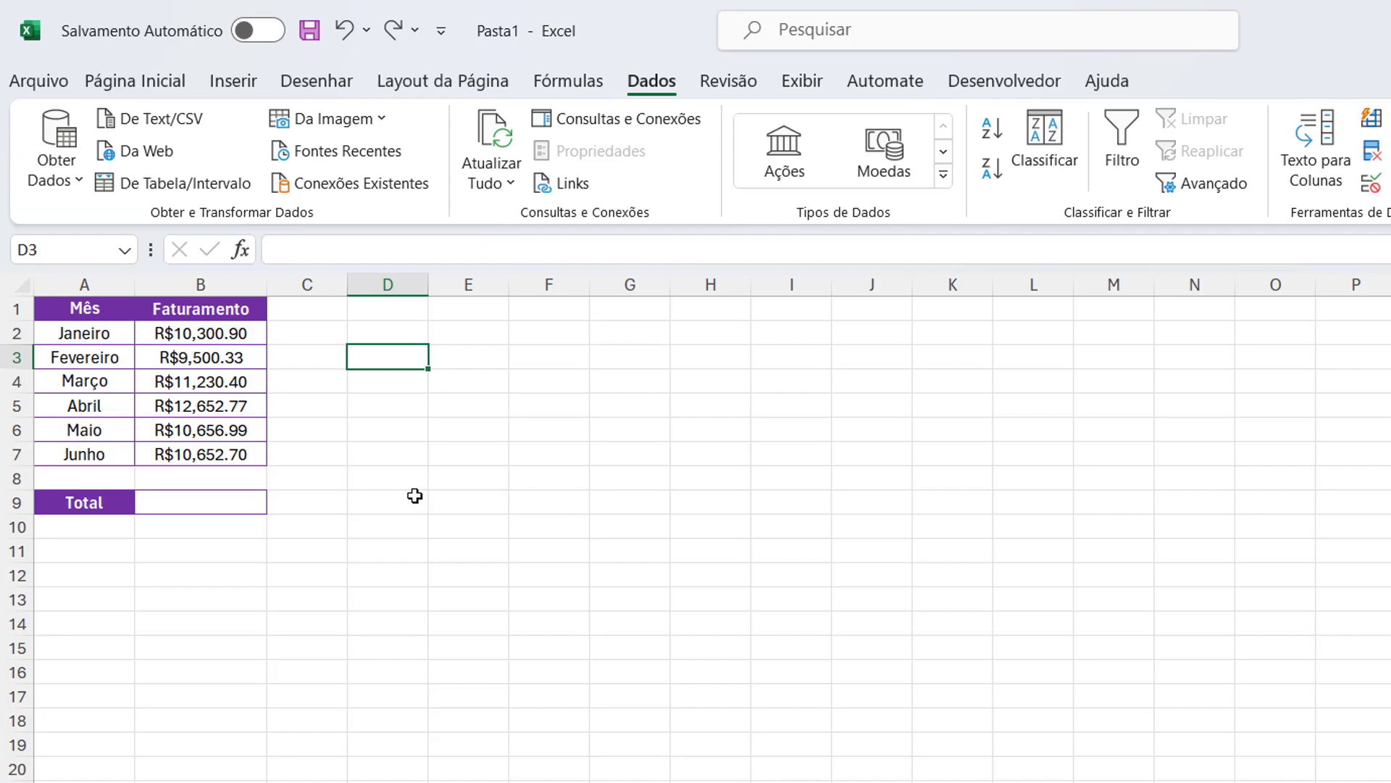
double_click(217, 503)
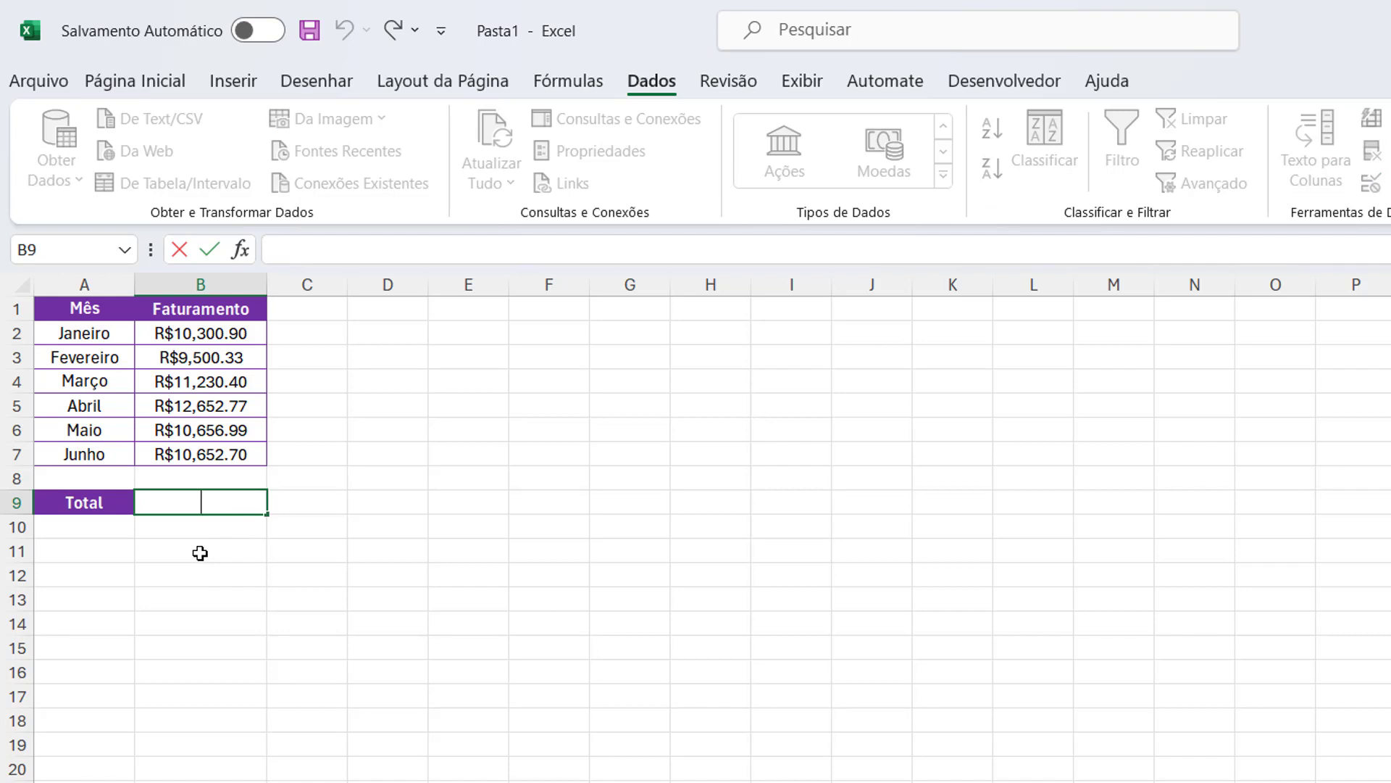
type("=SOMA(")
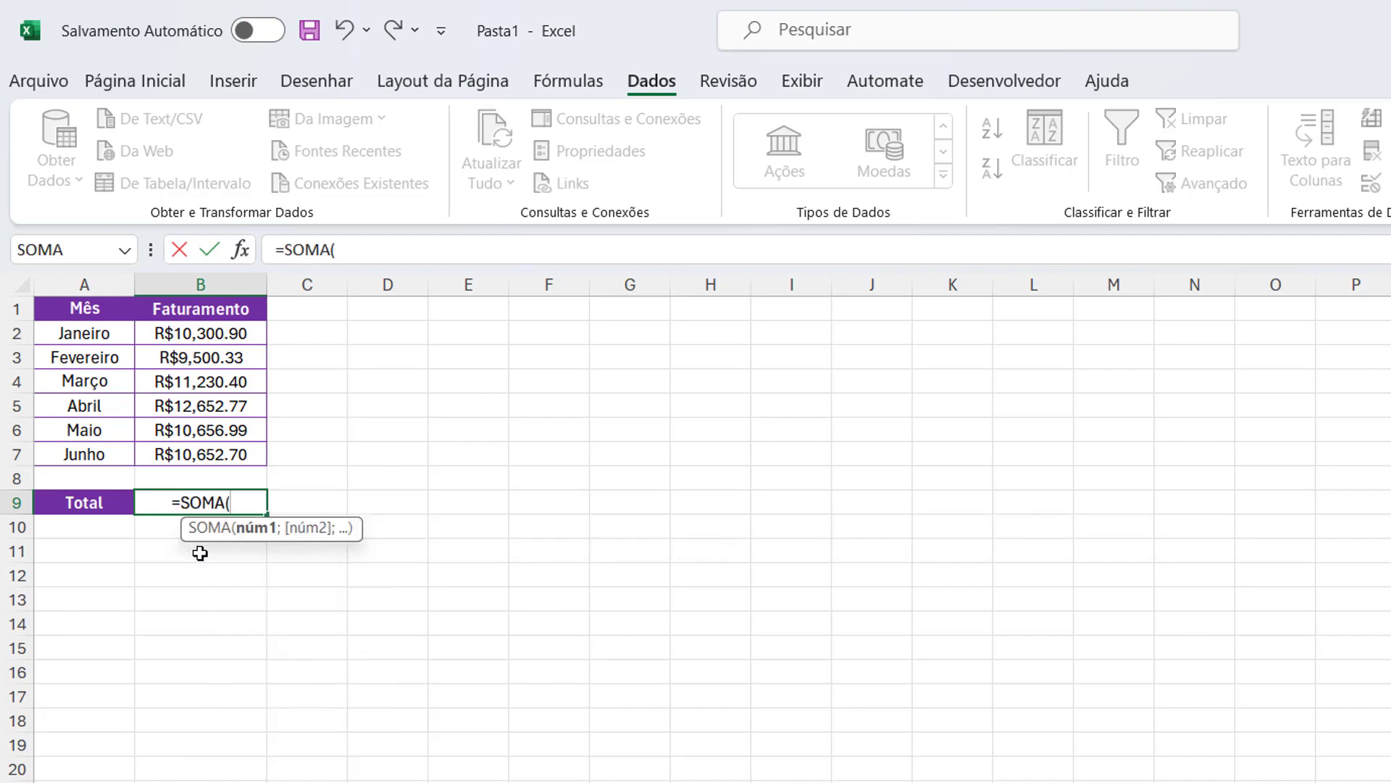
left_click_drag(243, 338, 216, 458)
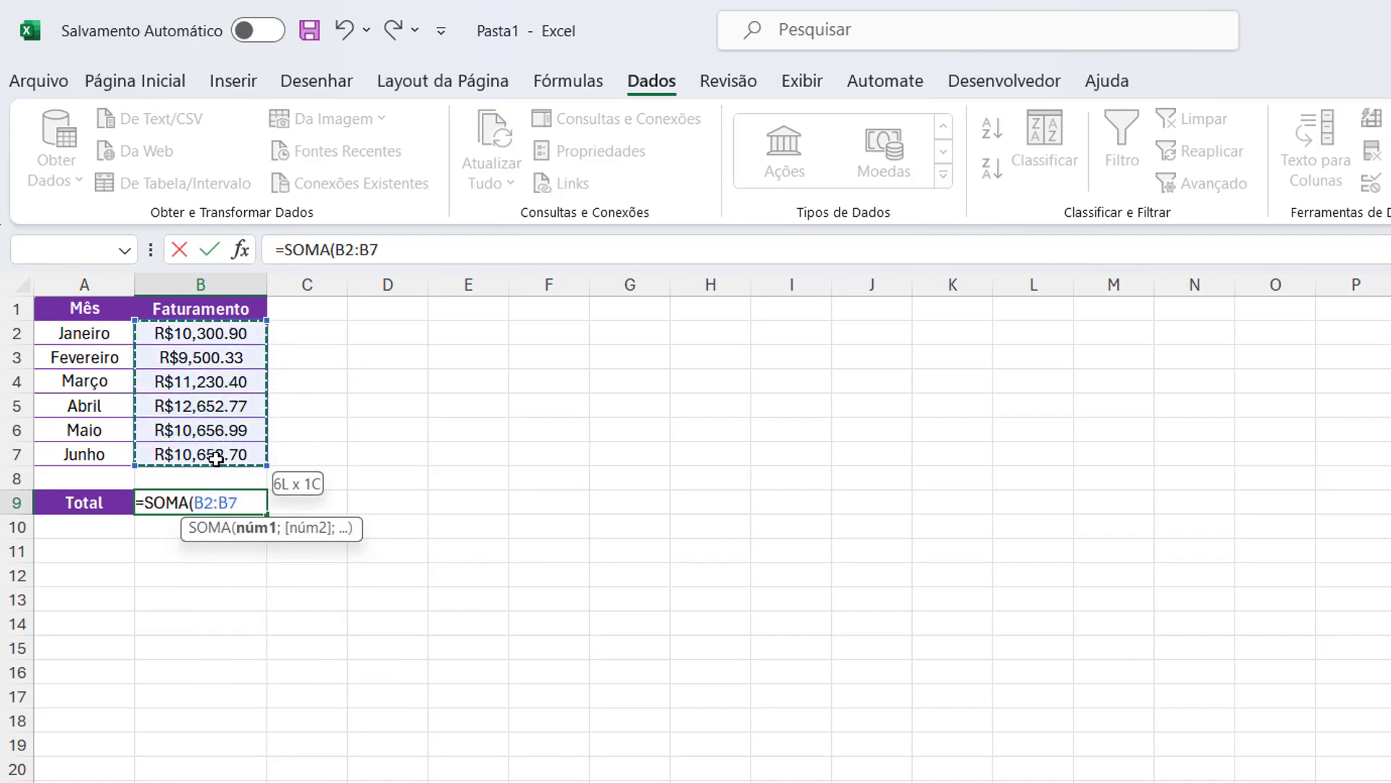
type(")")
key("Return")
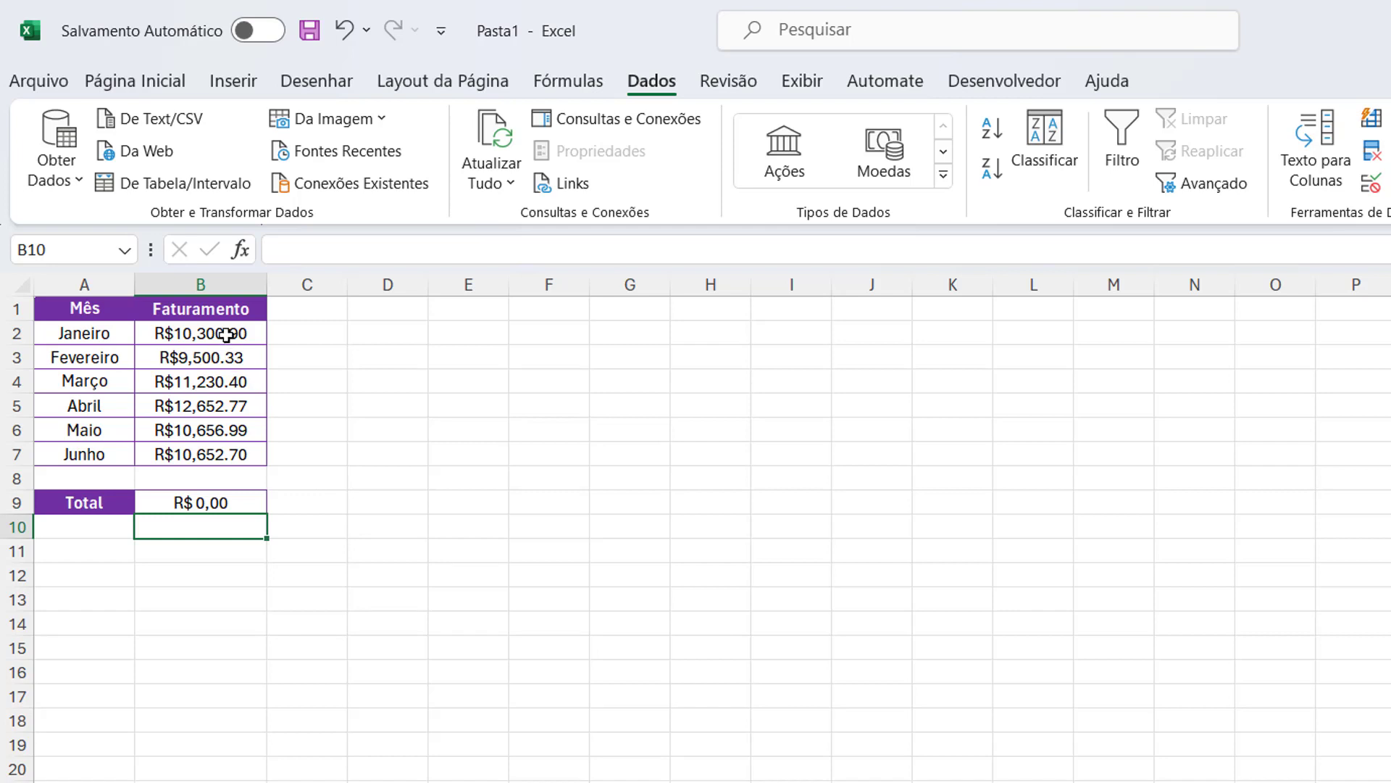
Convert B2:B7 with Text to Columns as delimited, General format, using a period as decimal separator and a comma as thousands separator.
left_click_drag(226, 334, 208, 450)
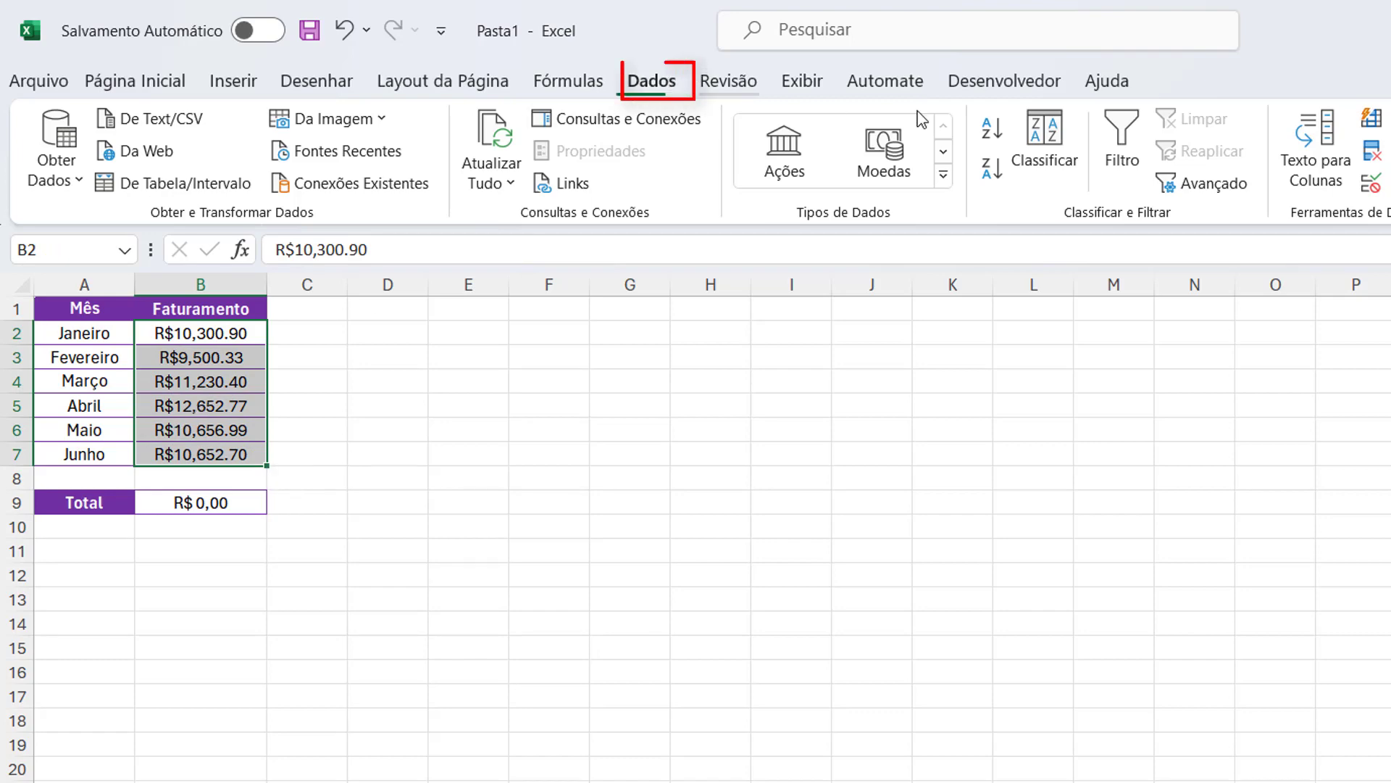
left_click(1297, 174)
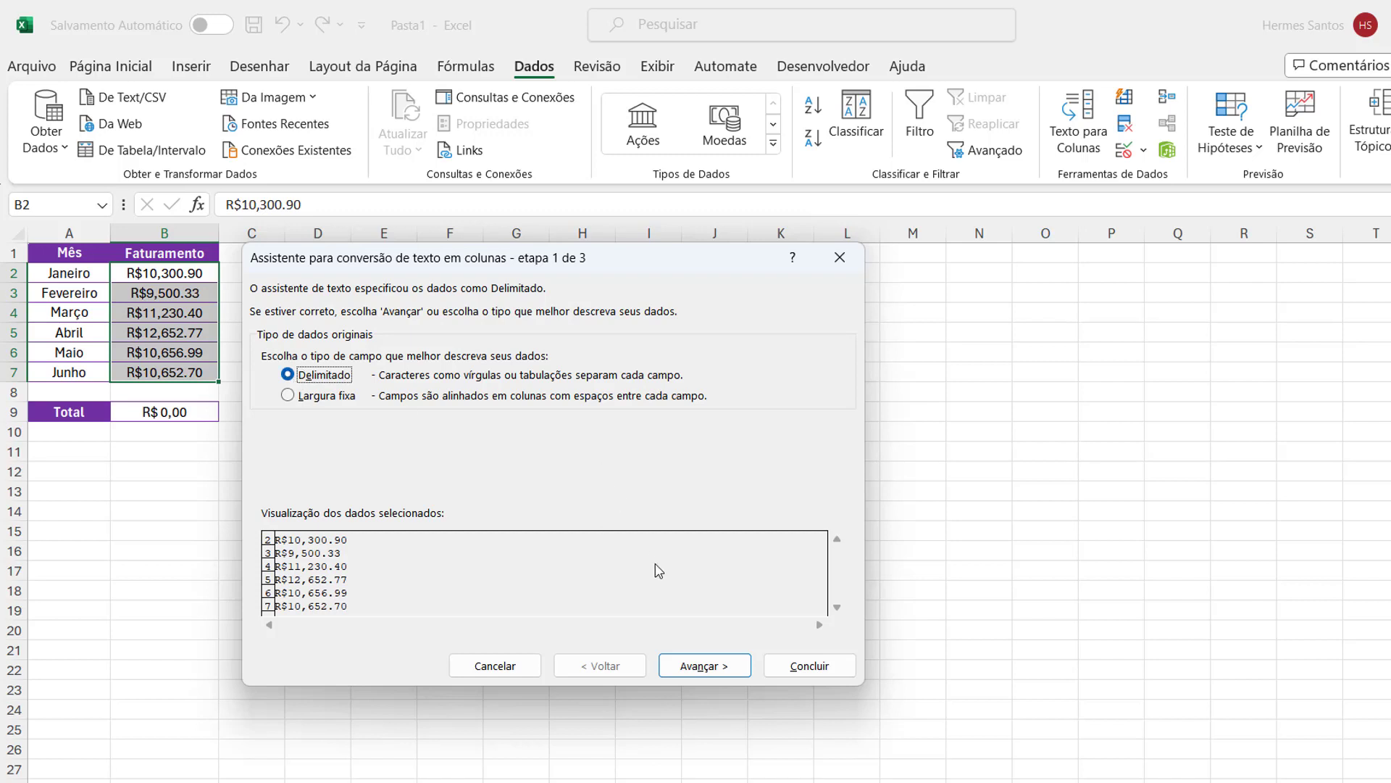
left_click(699, 670)
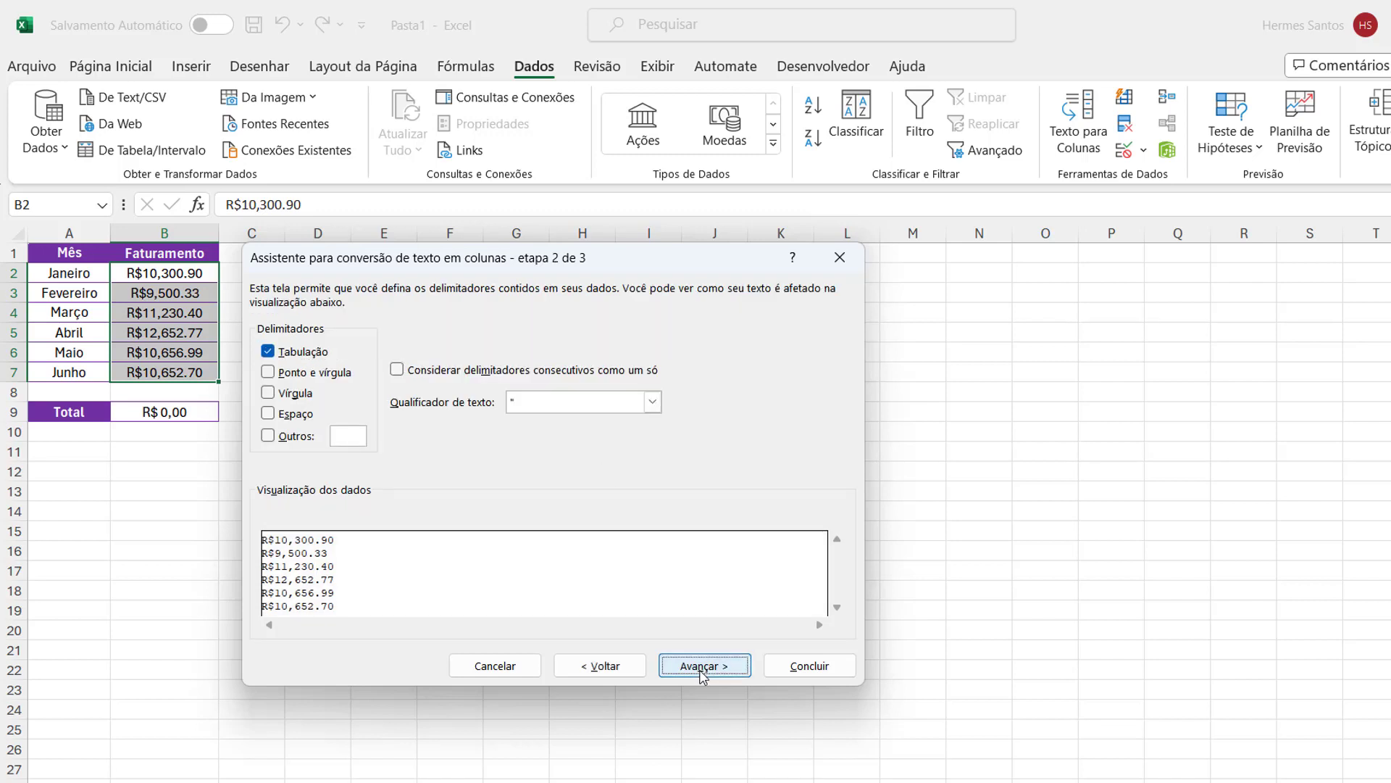
left_click(703, 671)
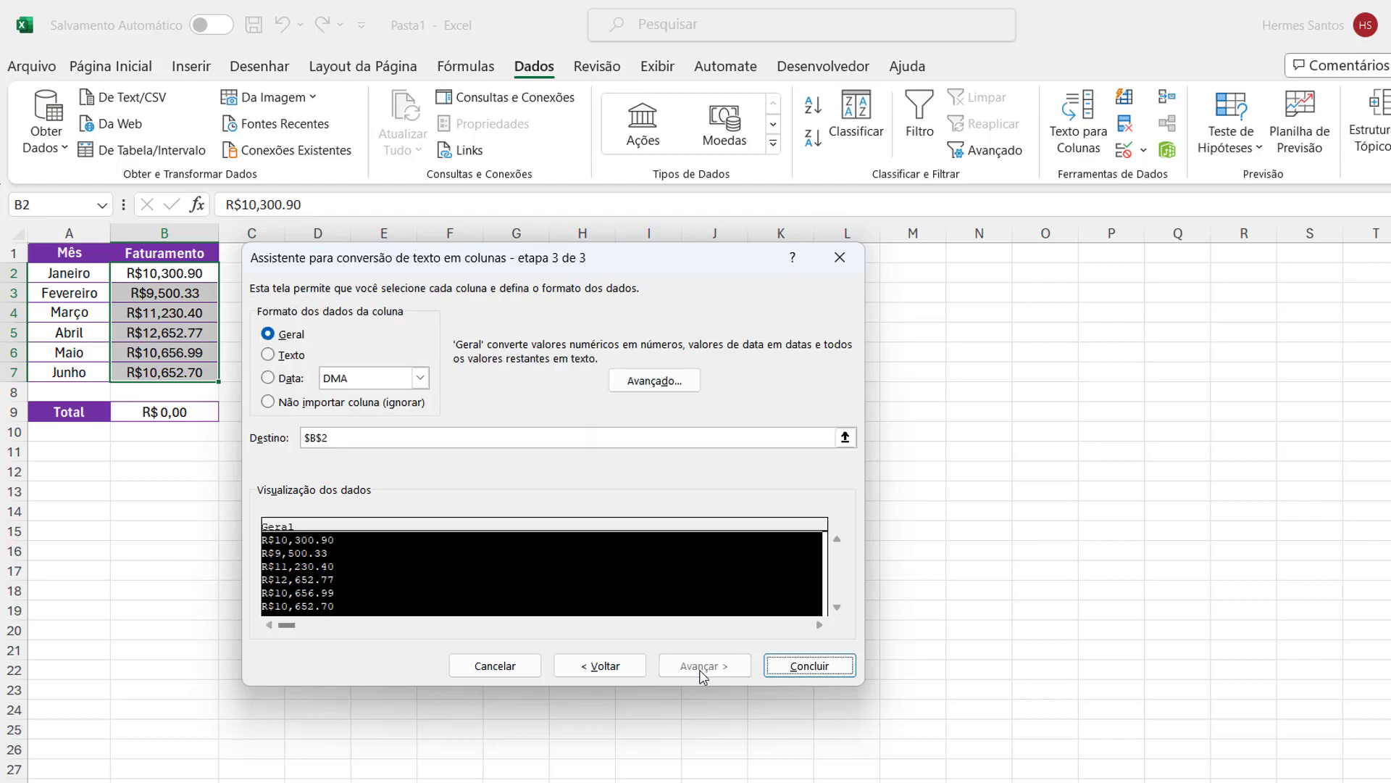
left_click(652, 384)
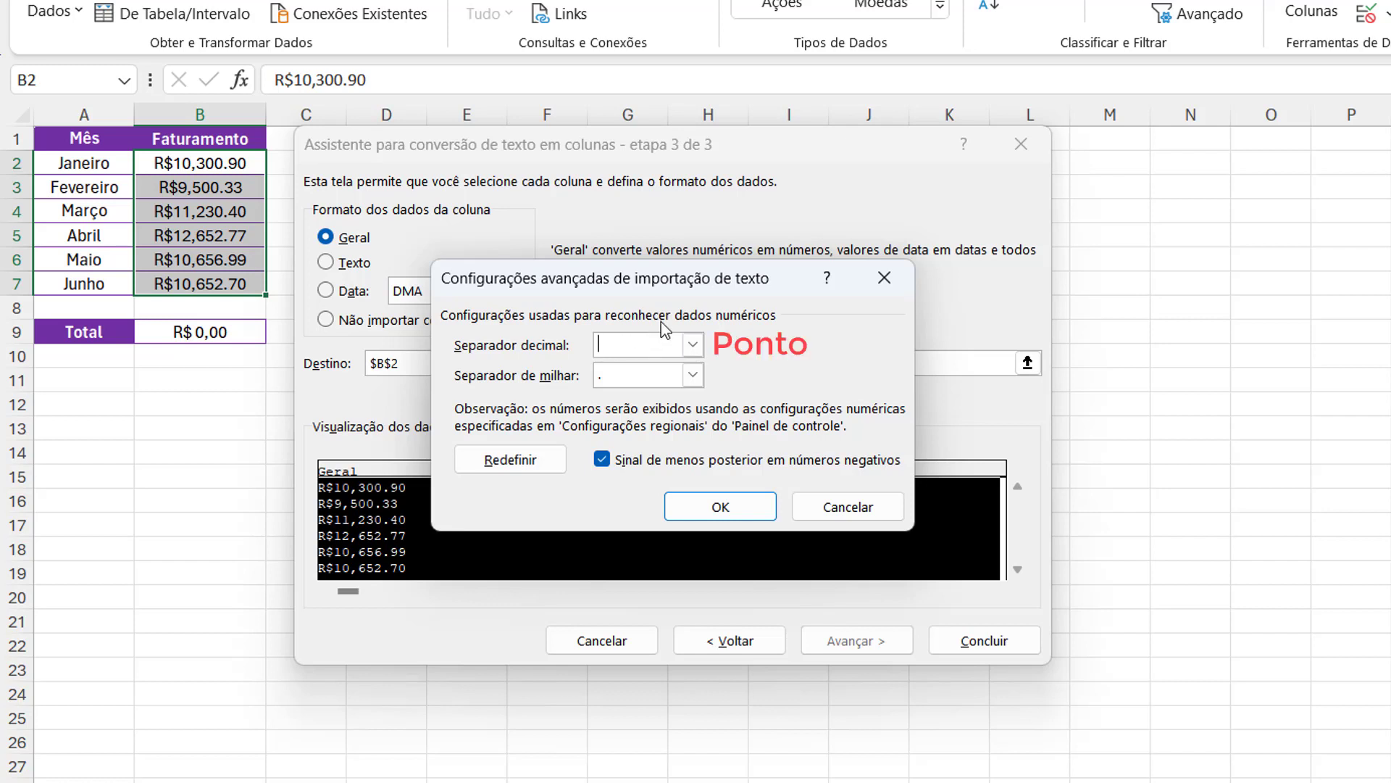
left_click_drag(621, 373, 535, 391)
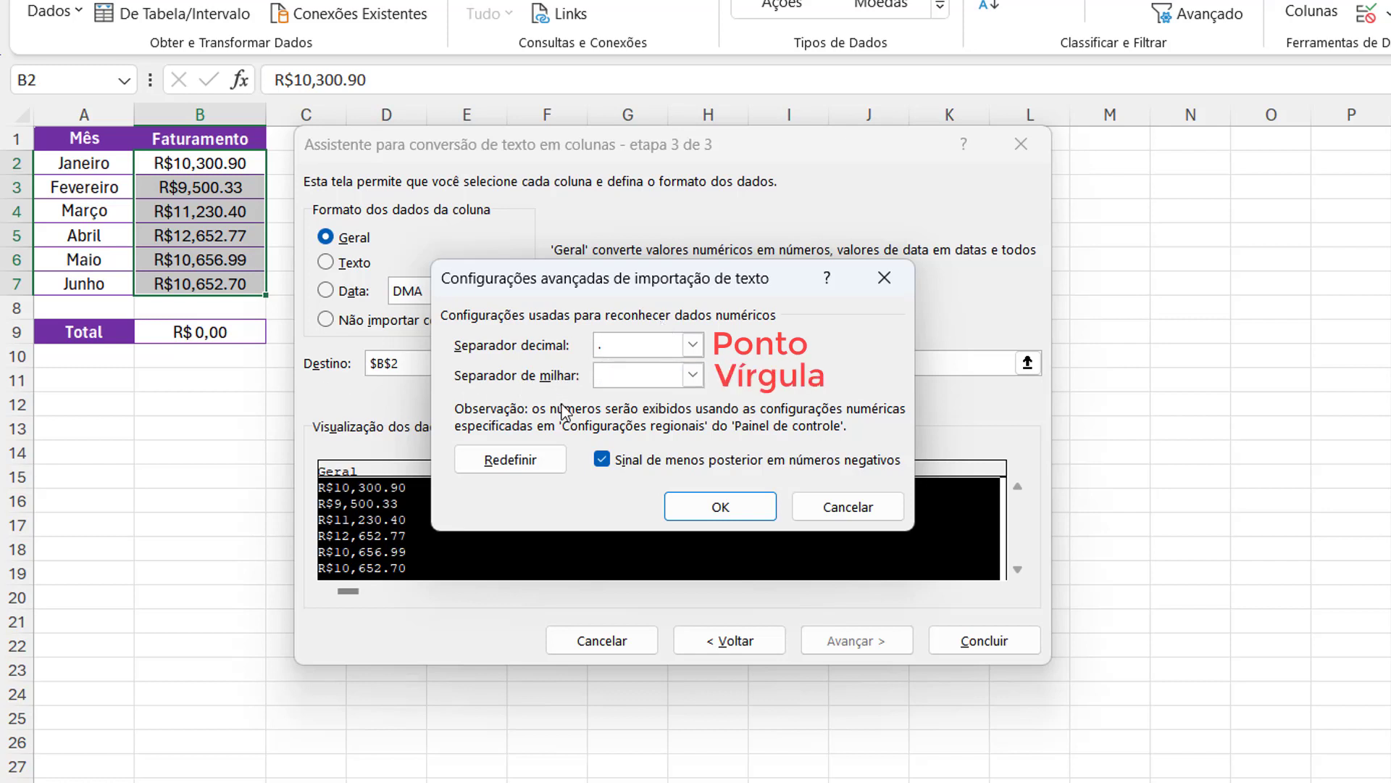
type(",")
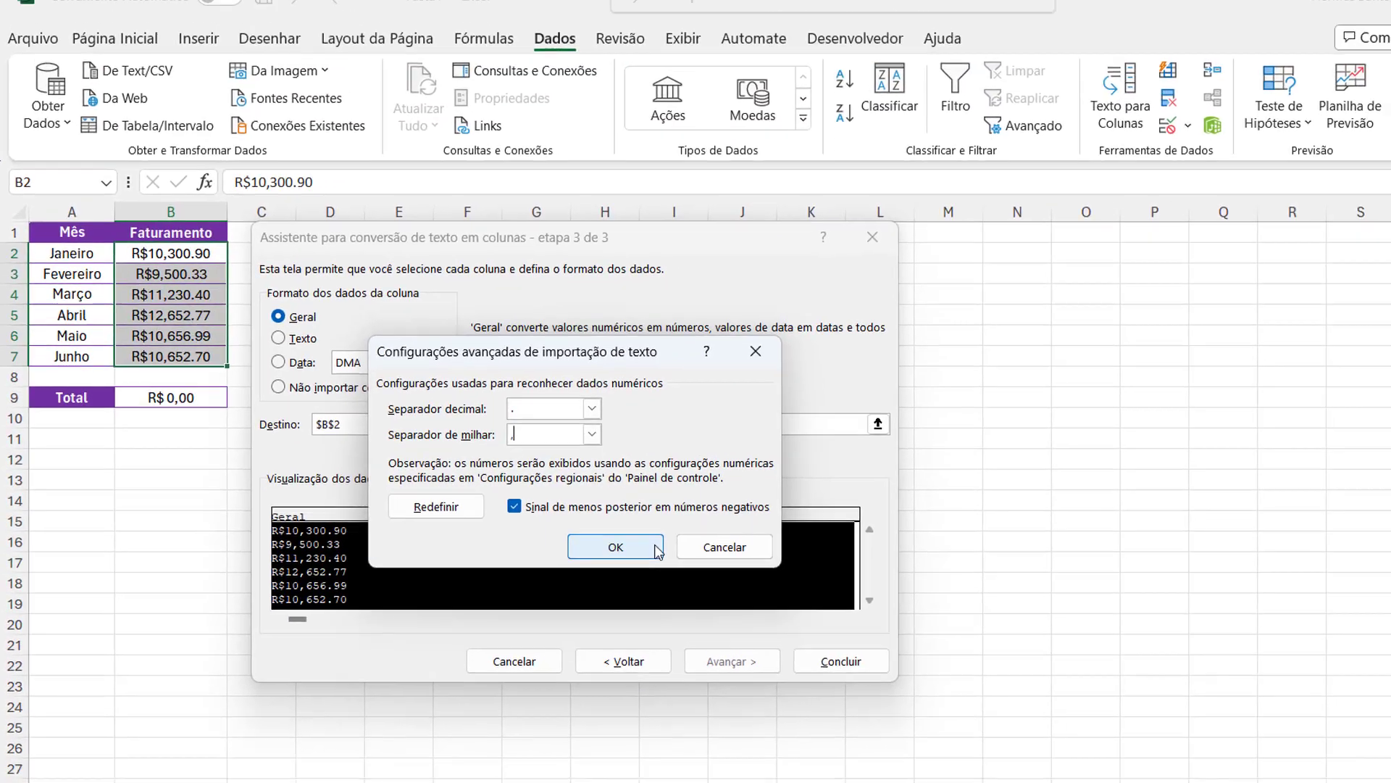
left_click(769, 510)
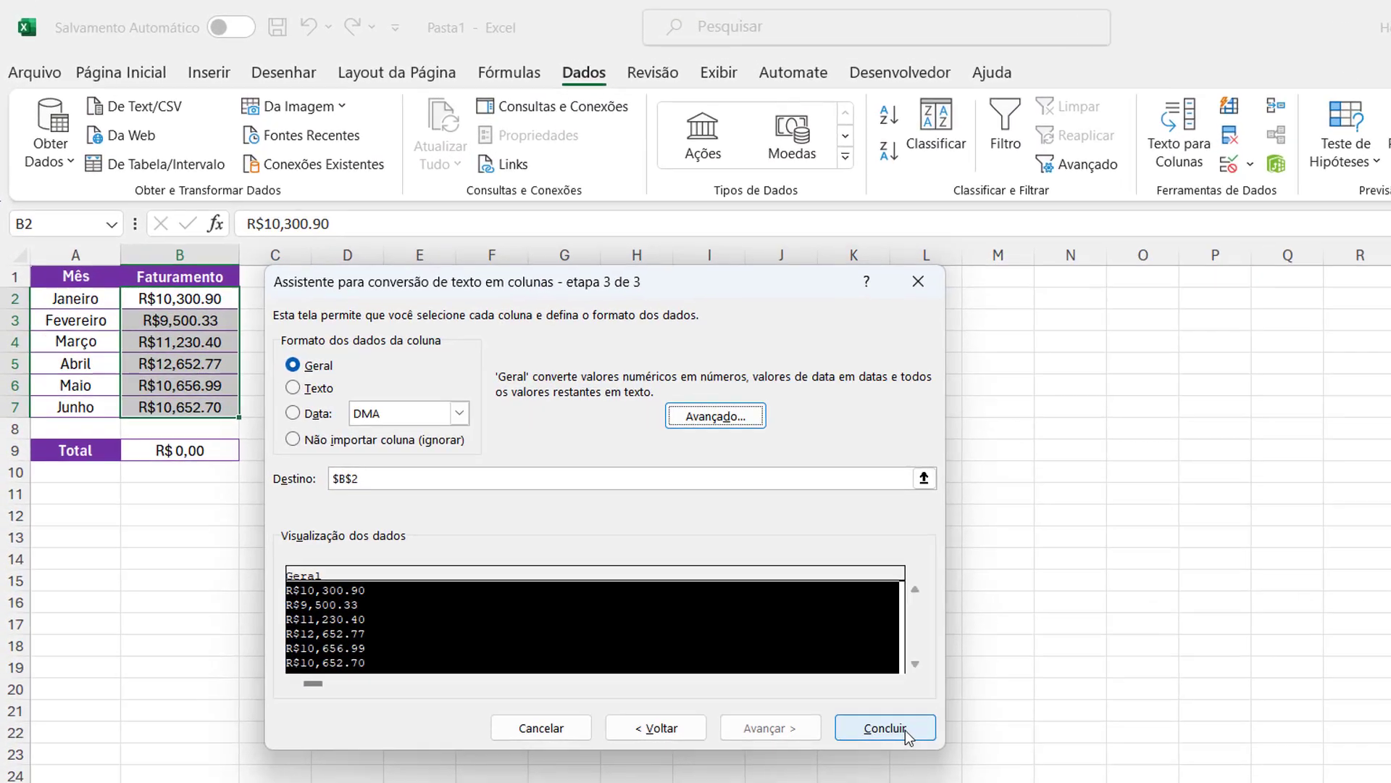
left_click(841, 665)
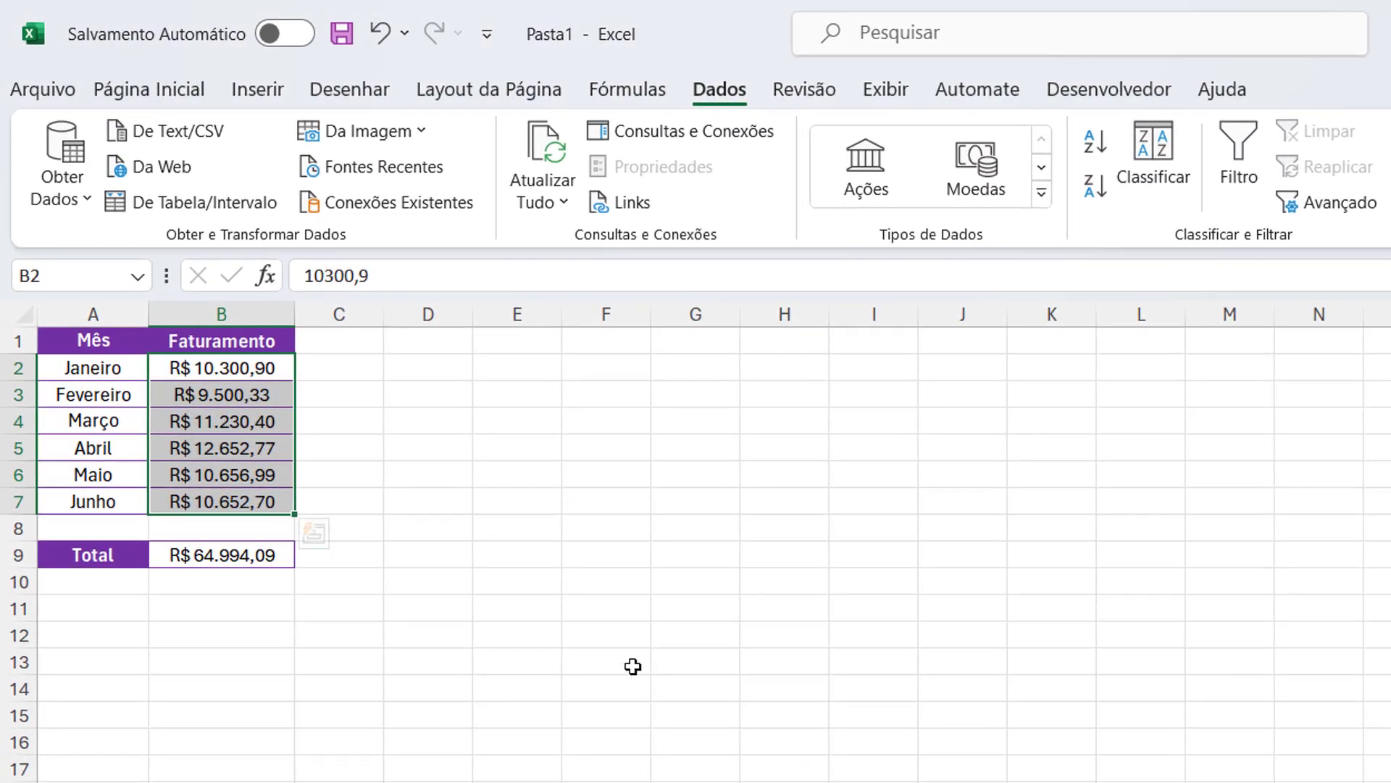
left_click(548, 633)
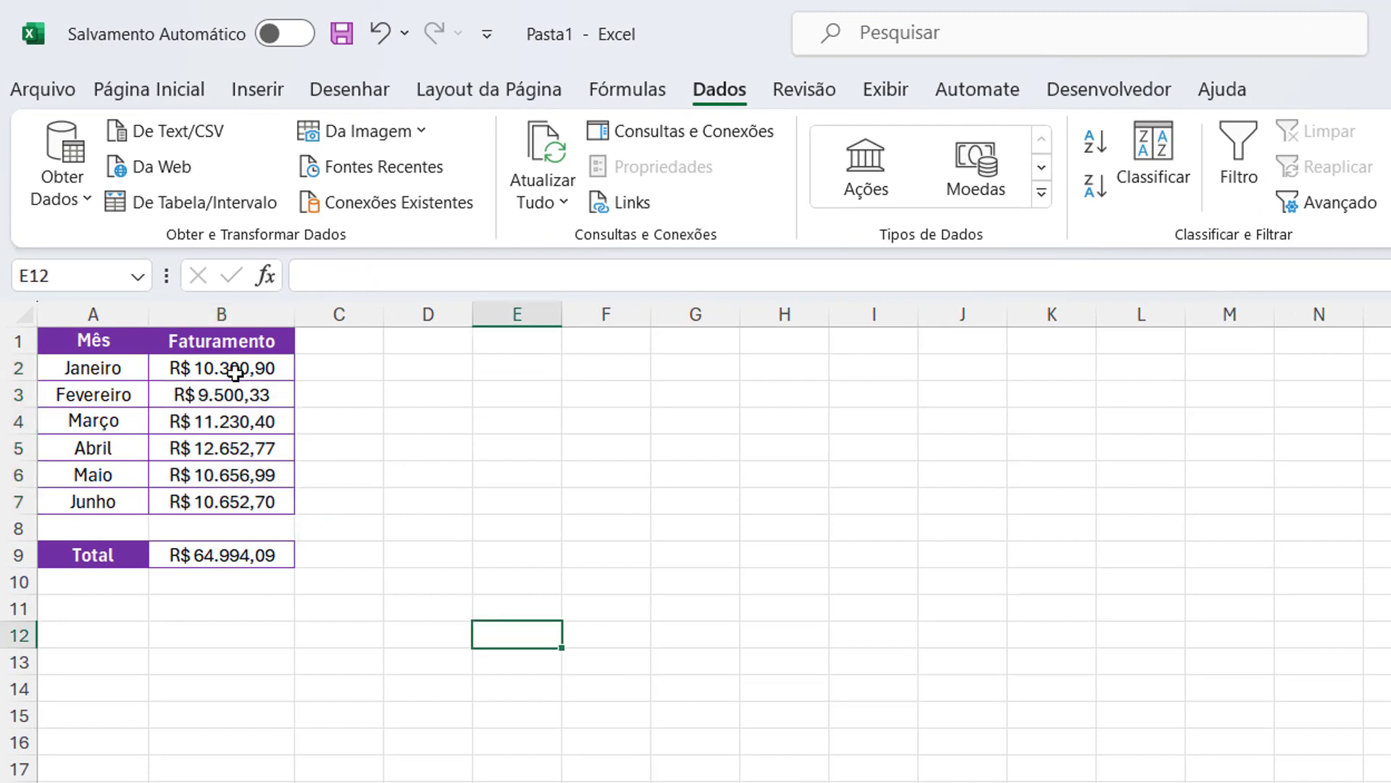
left_click(233, 370)
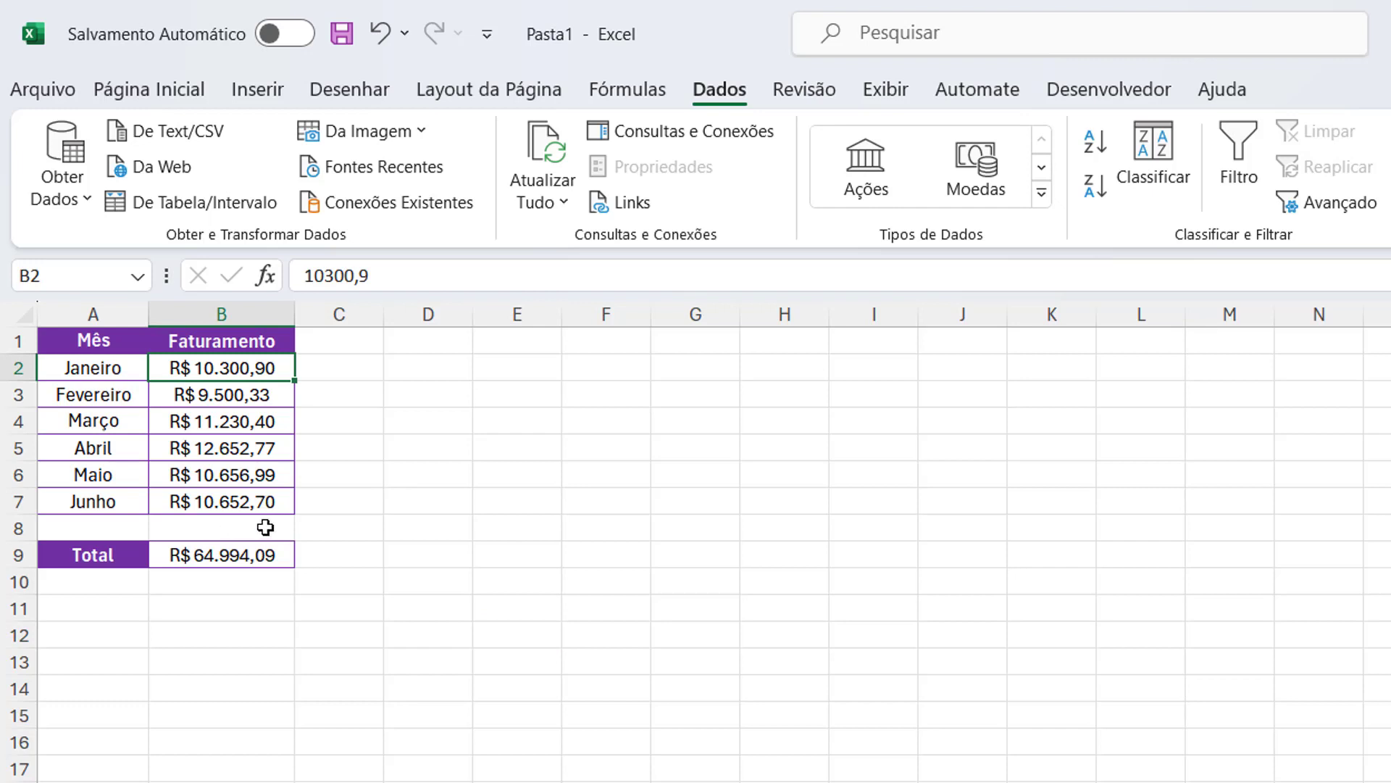
left_click_drag(259, 368, 229, 498)
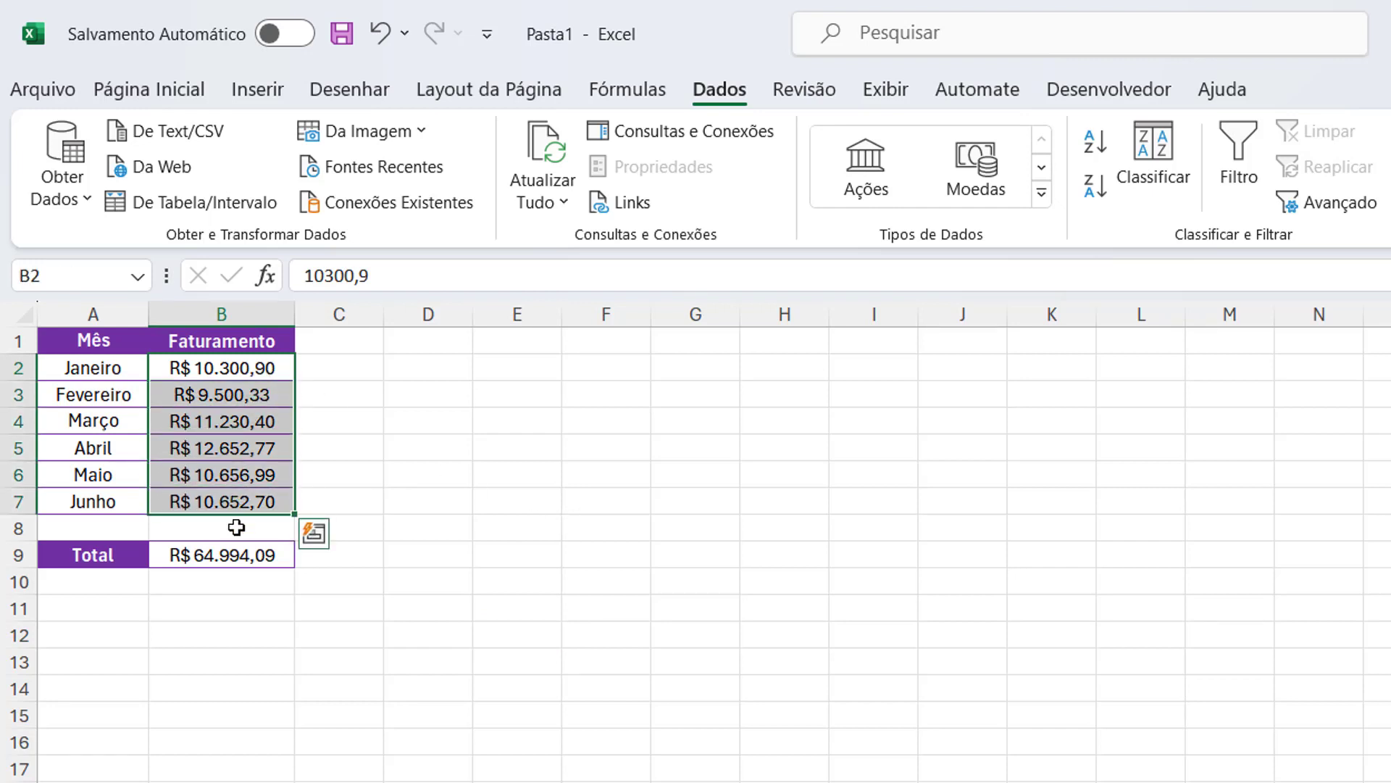
left_click(209, 555)
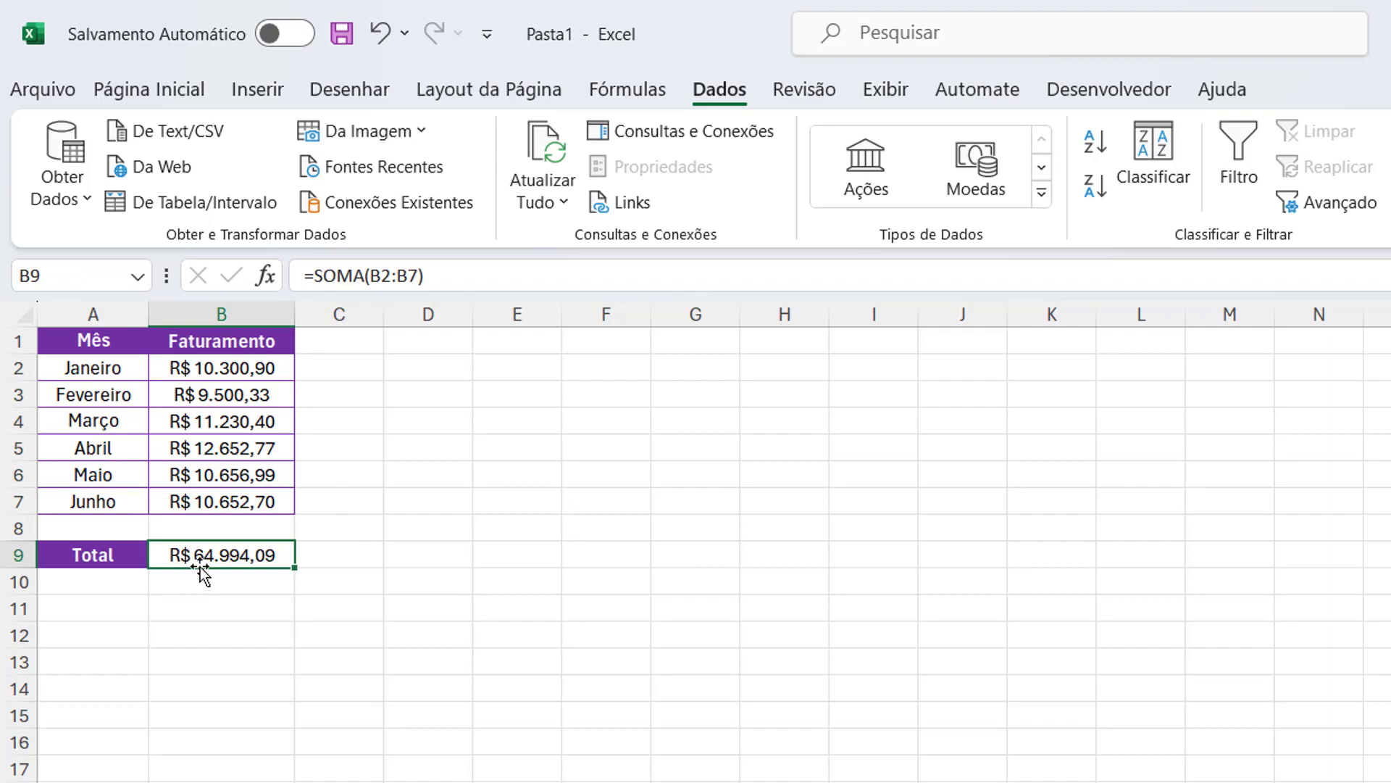
left_click(445, 480)
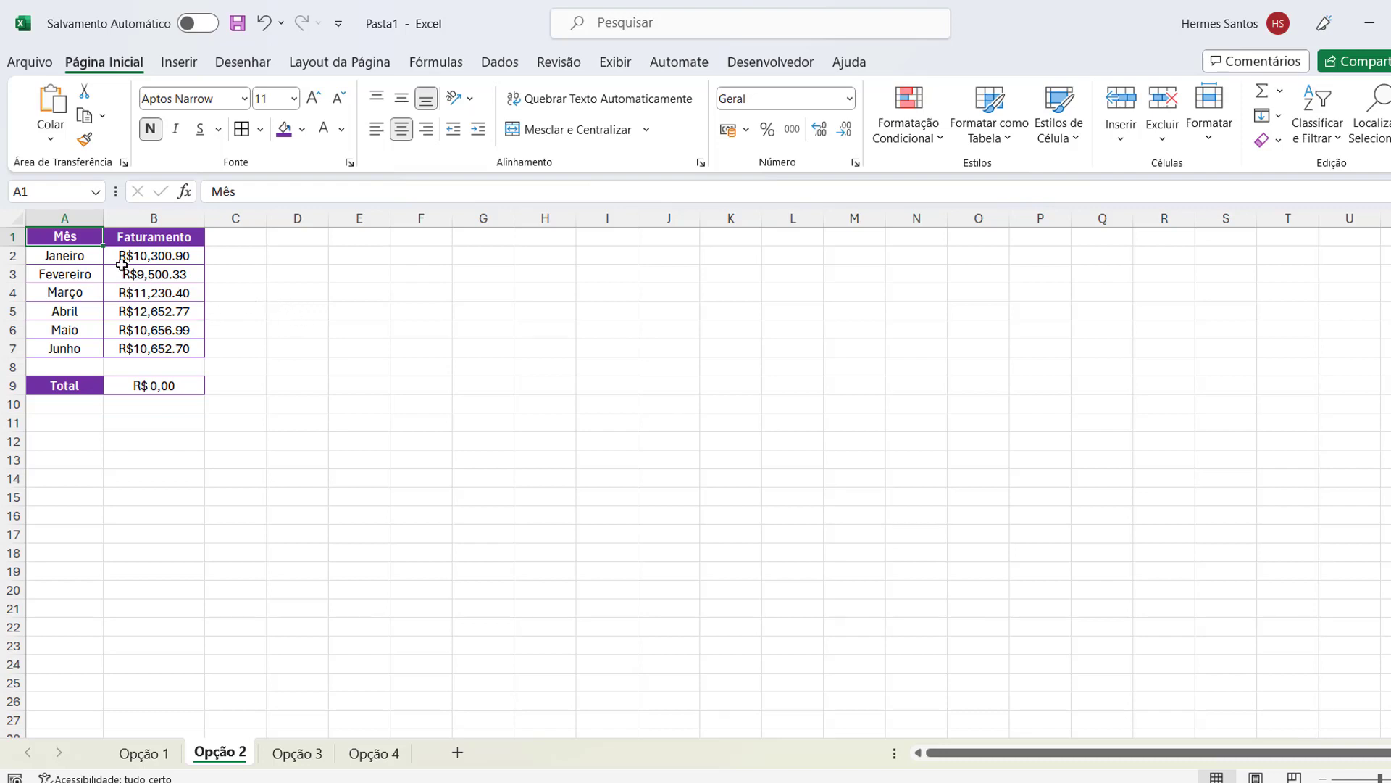
Remove all commas from the revenue values in B2:B7 using Replace with an empty replacement.
left_click_drag(131, 257, 148, 348)
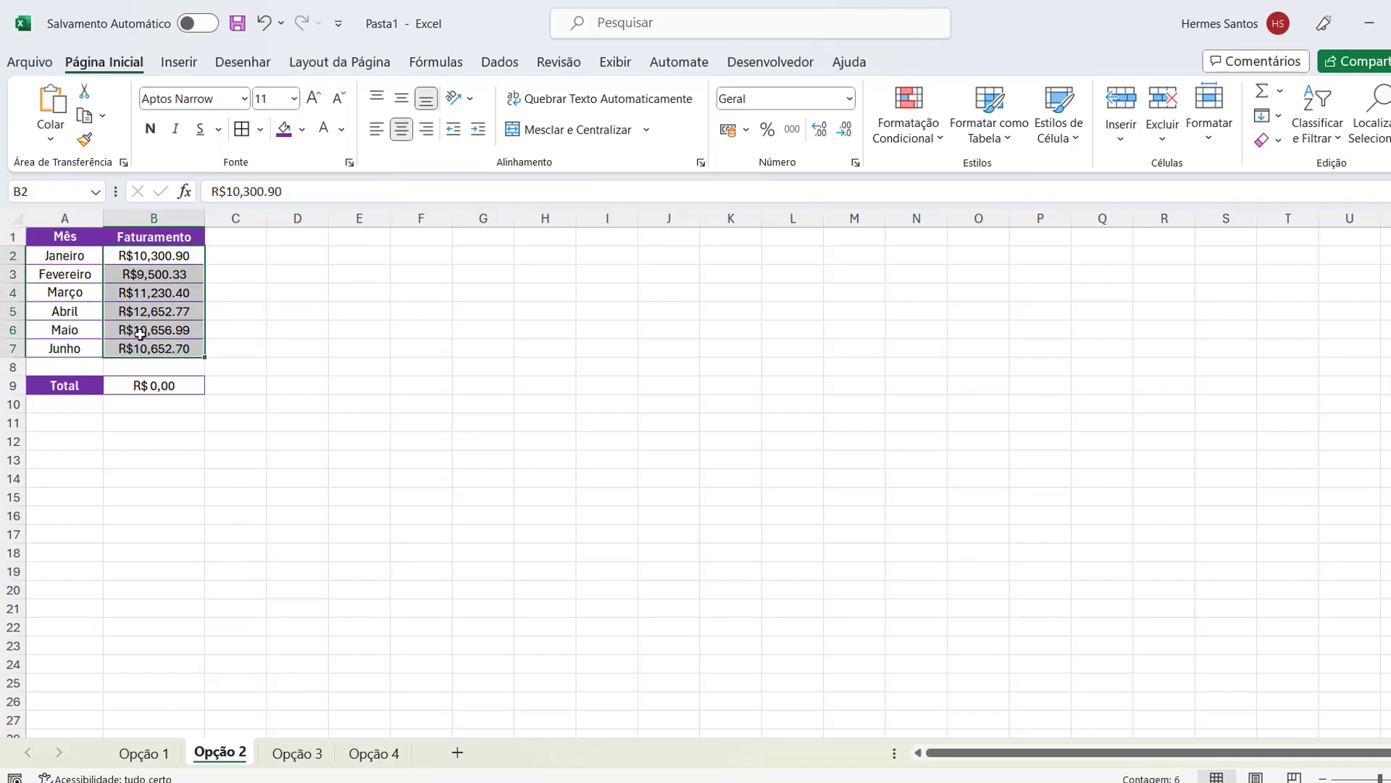
left_click(338, 291)
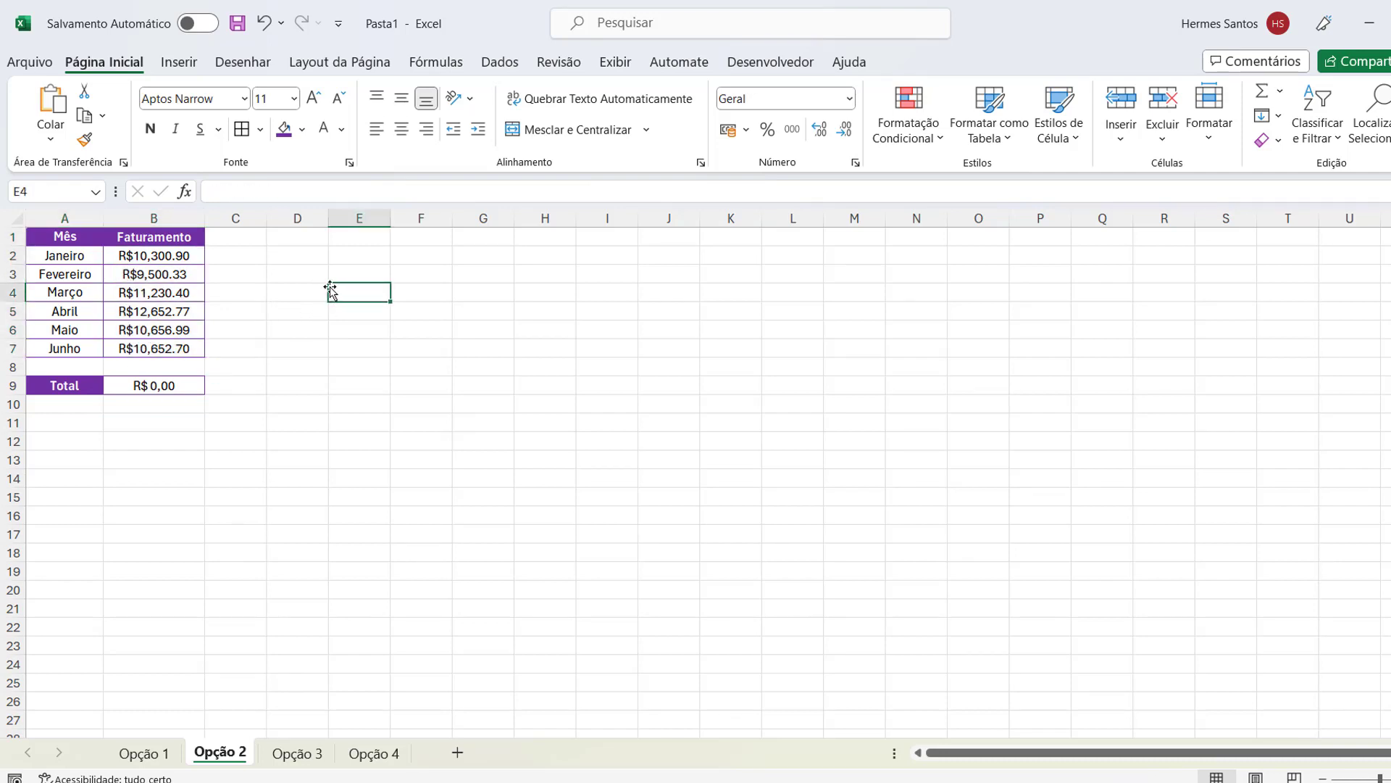
left_click_drag(160, 255, 158, 347)
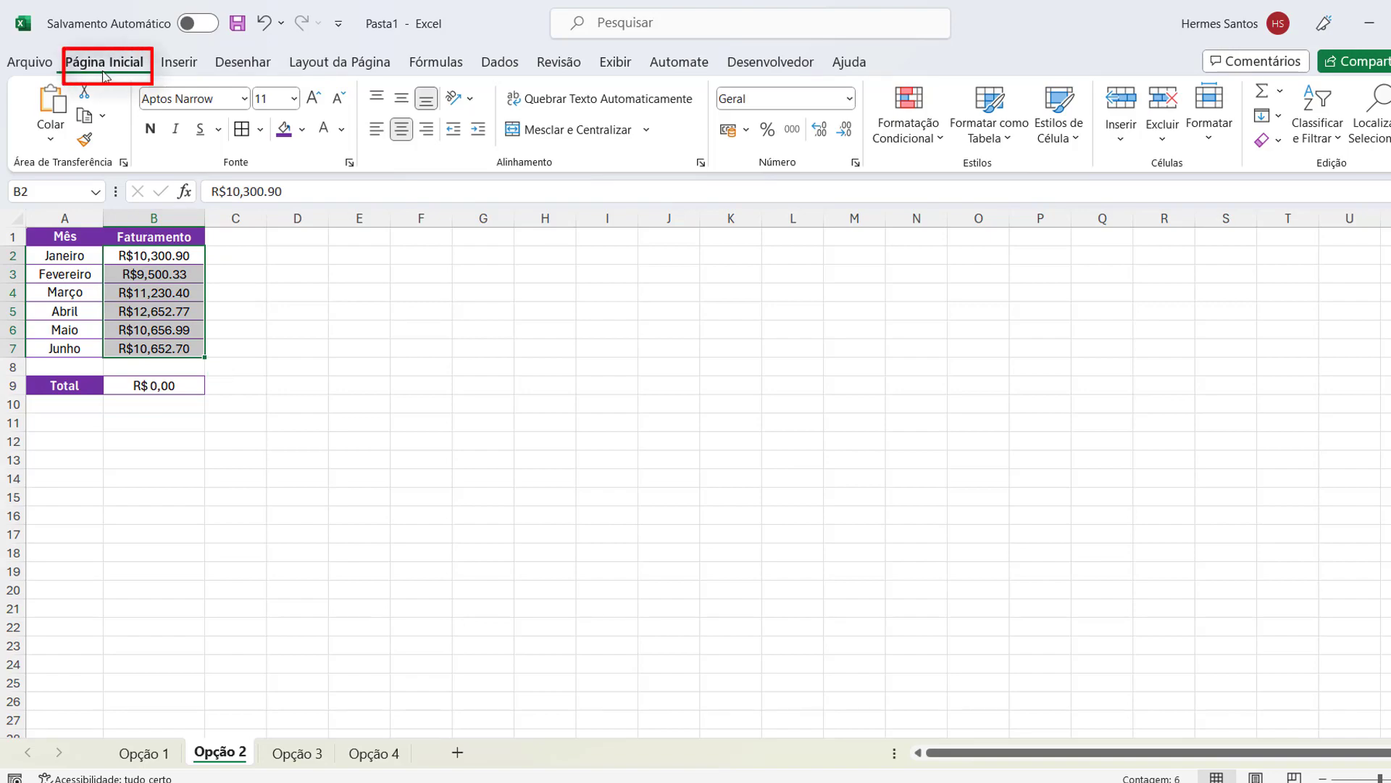
left_click(1380, 116)
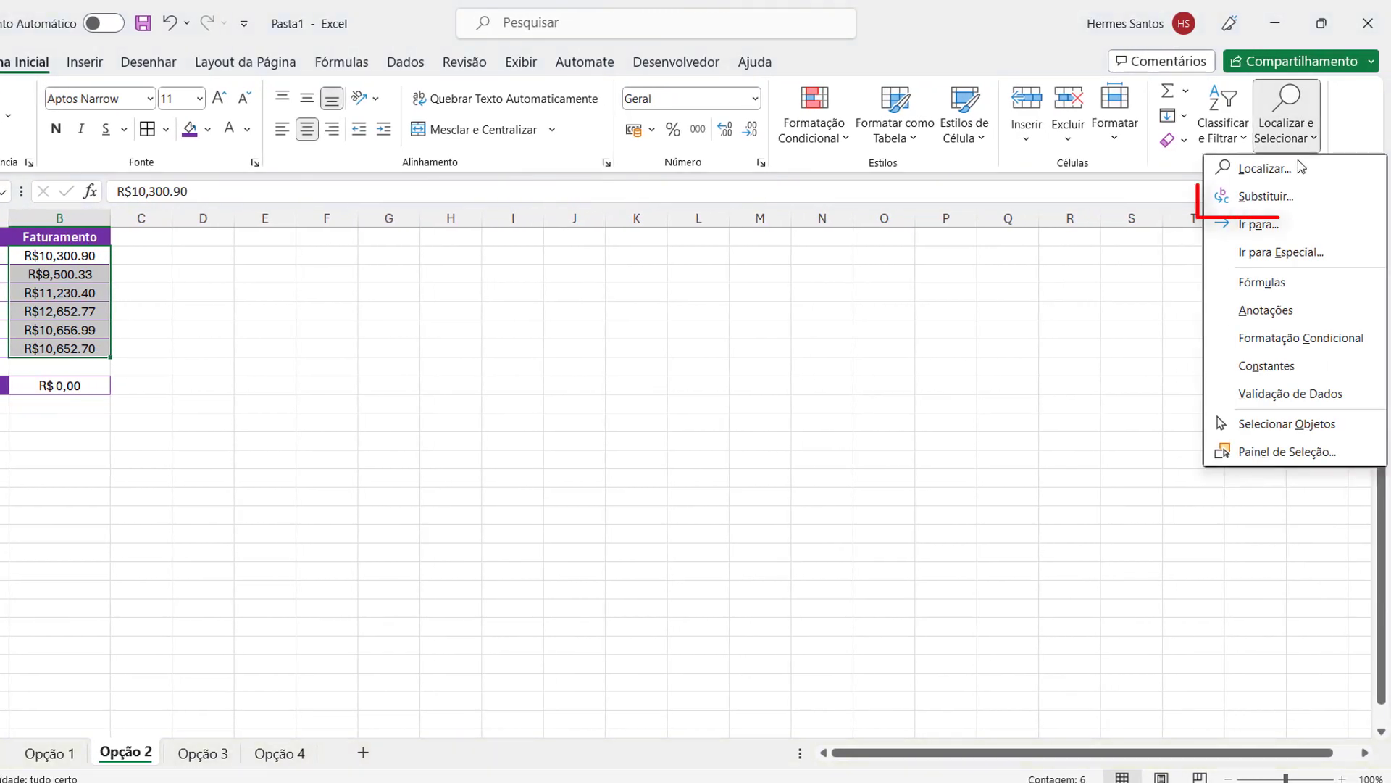
left_click(1266, 197)
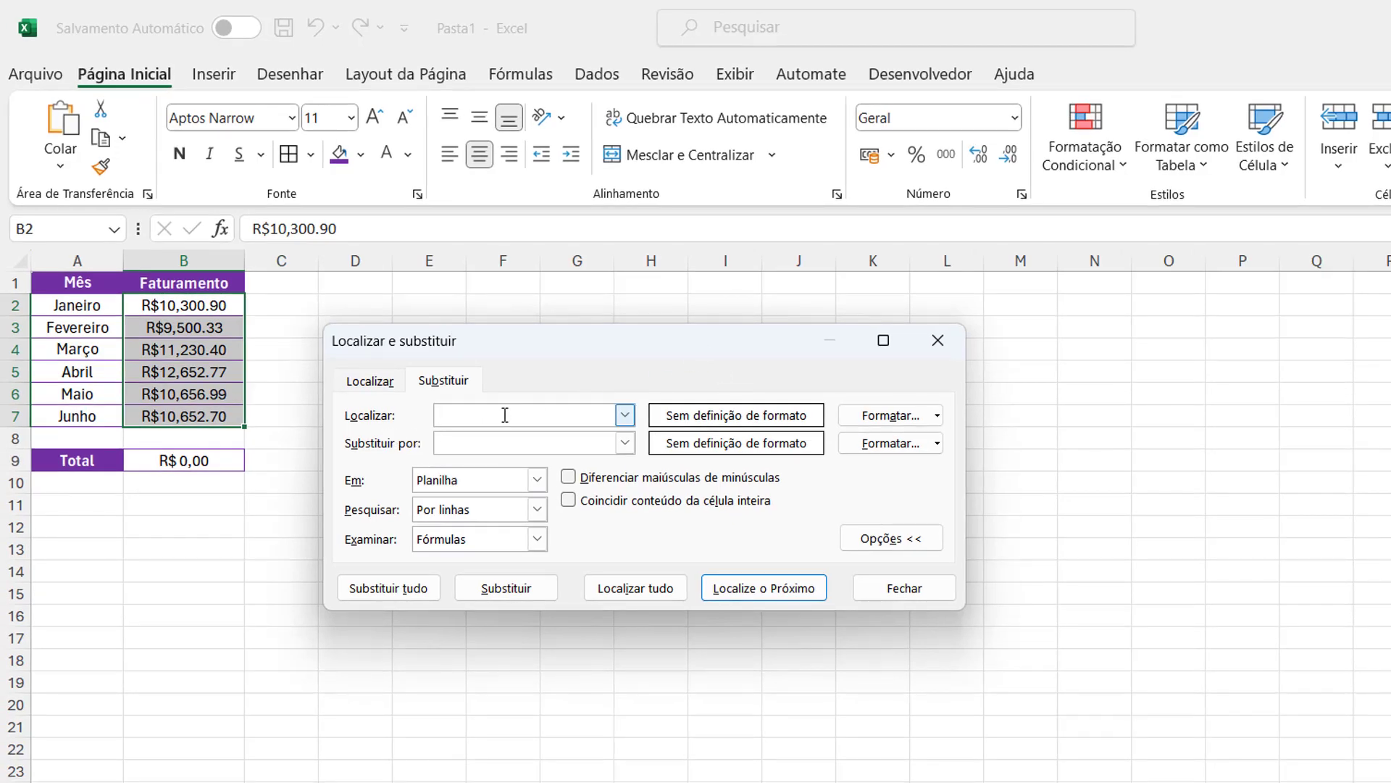
type(",")
left_click(403, 599)
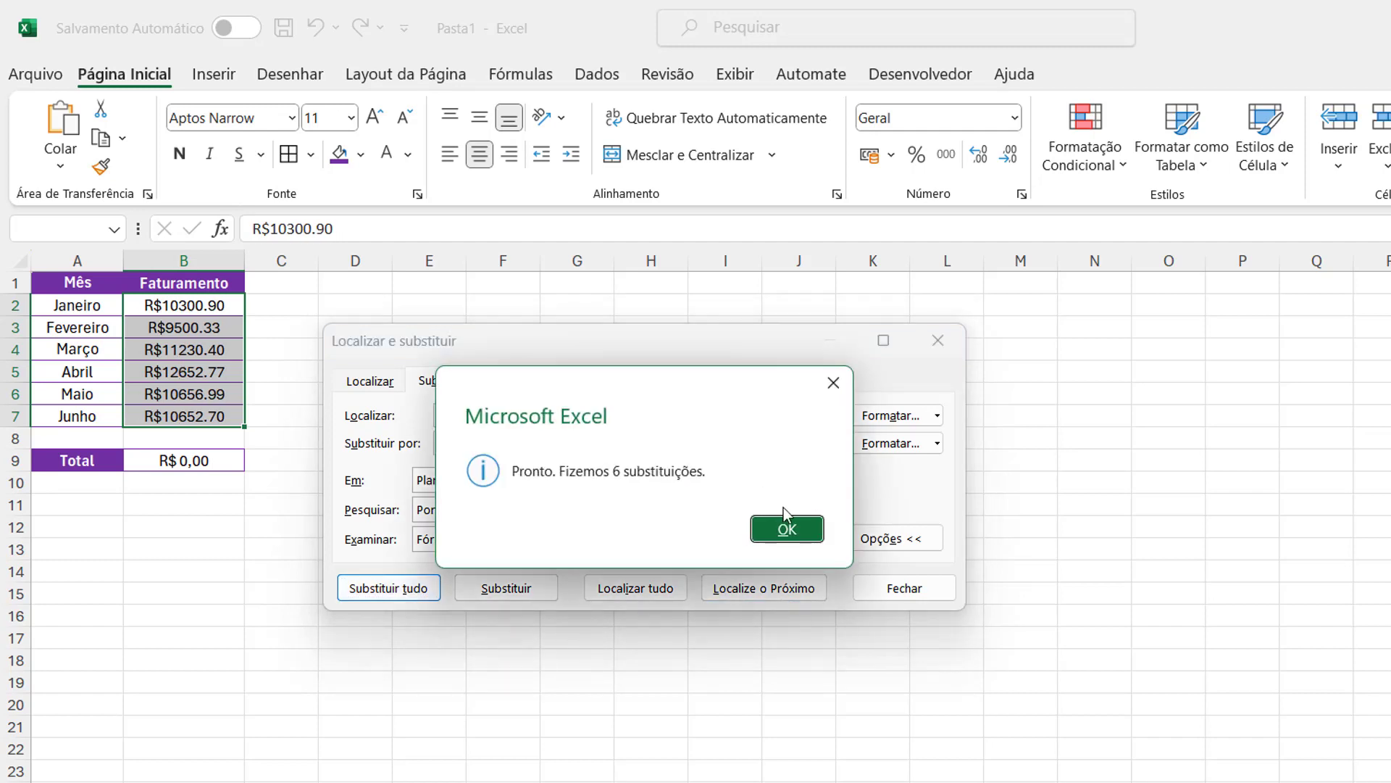
left_click(787, 530)
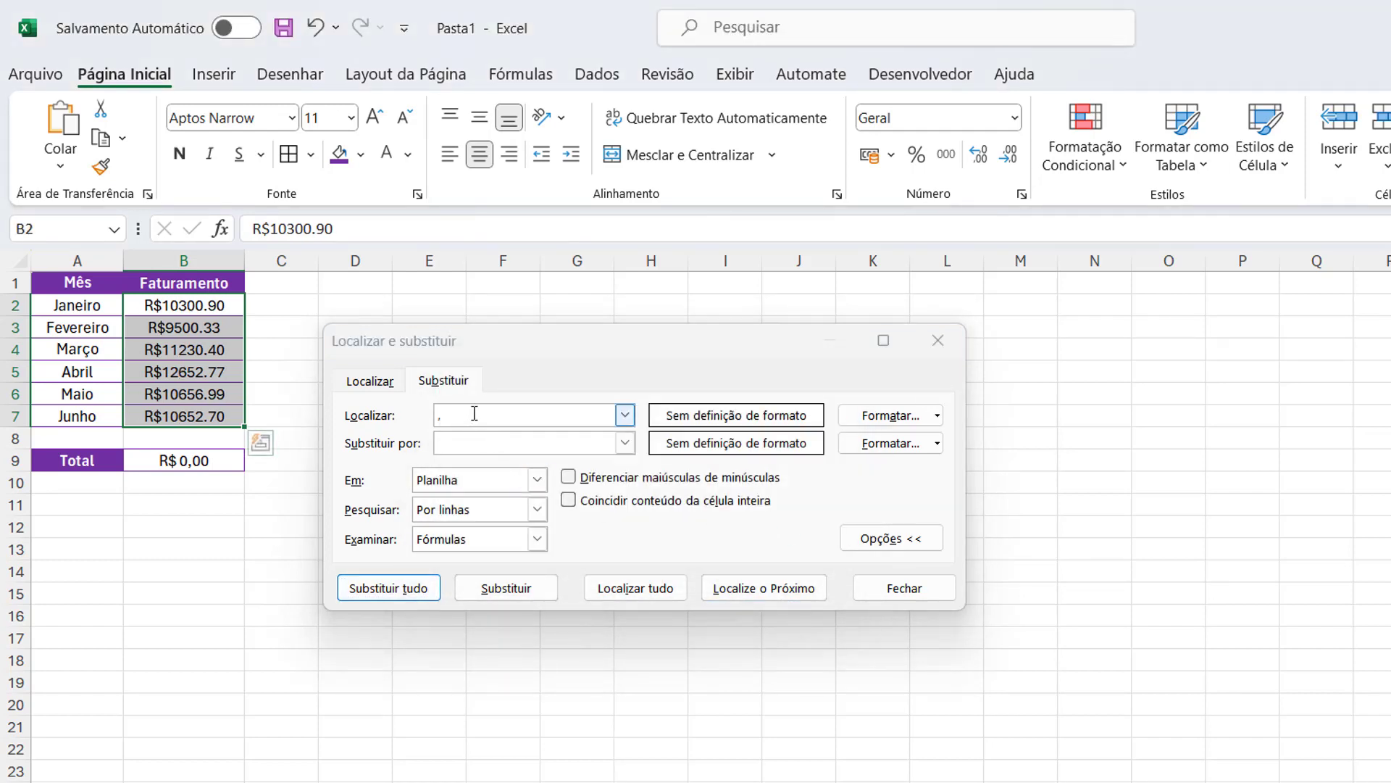
Replace every period with a comma in the revenue values in B2:B7 and close Find and Replace.
left_click(503, 443)
type(",")
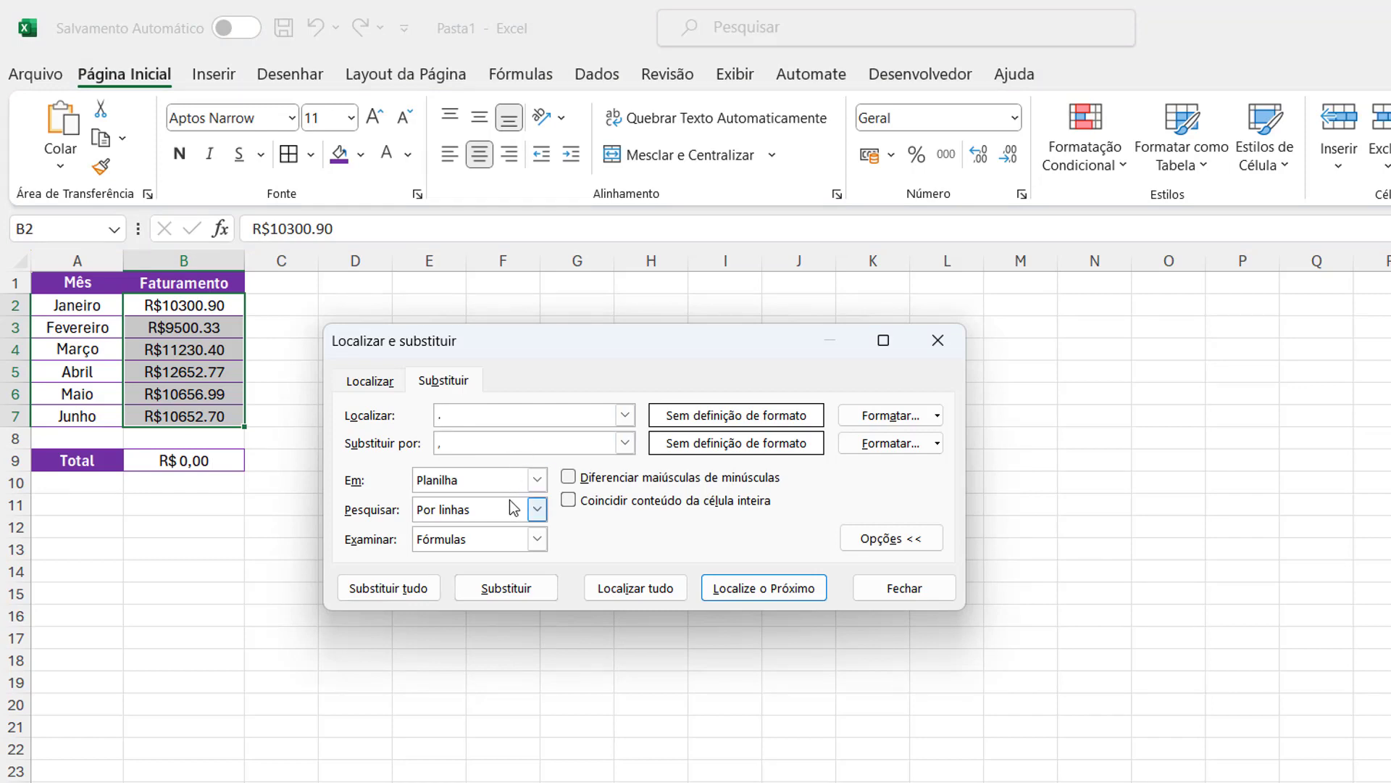
left_click(424, 591)
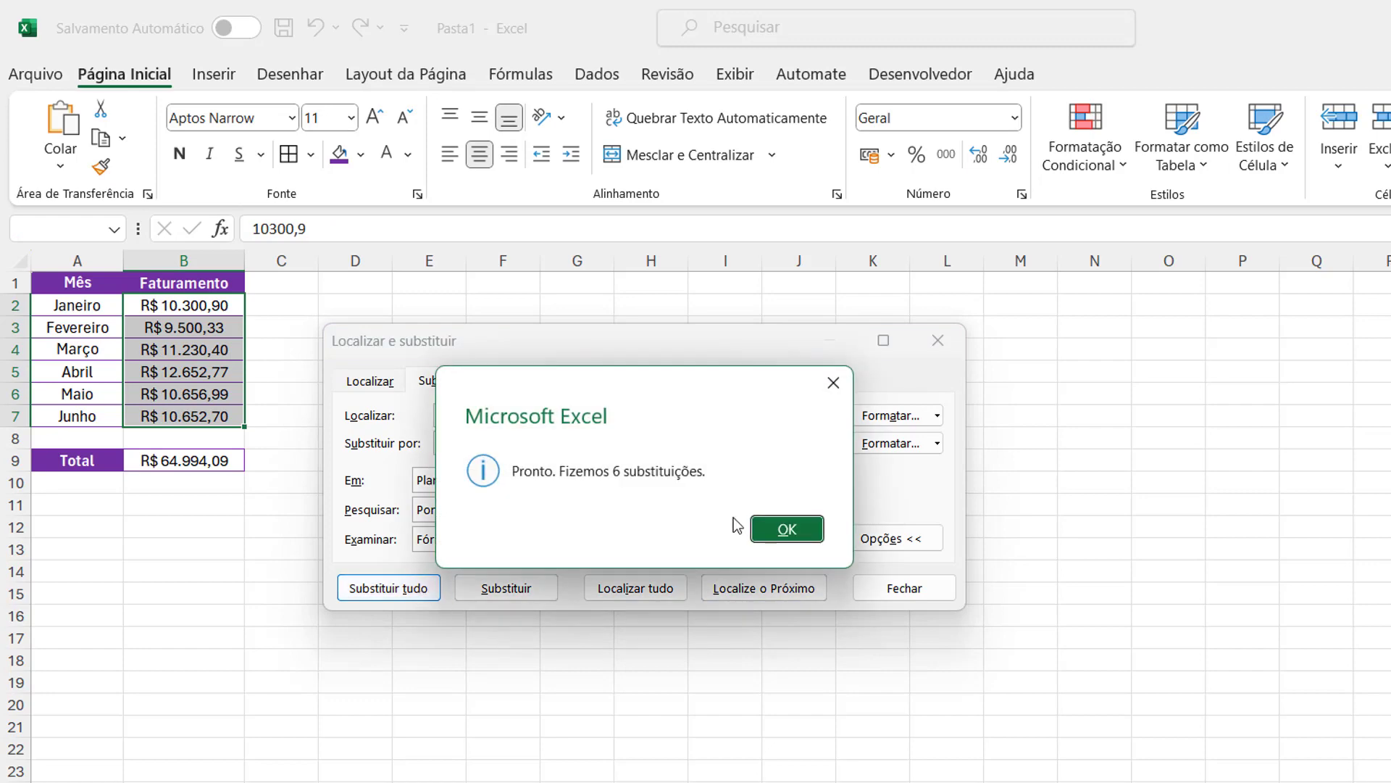
left_click(766, 540)
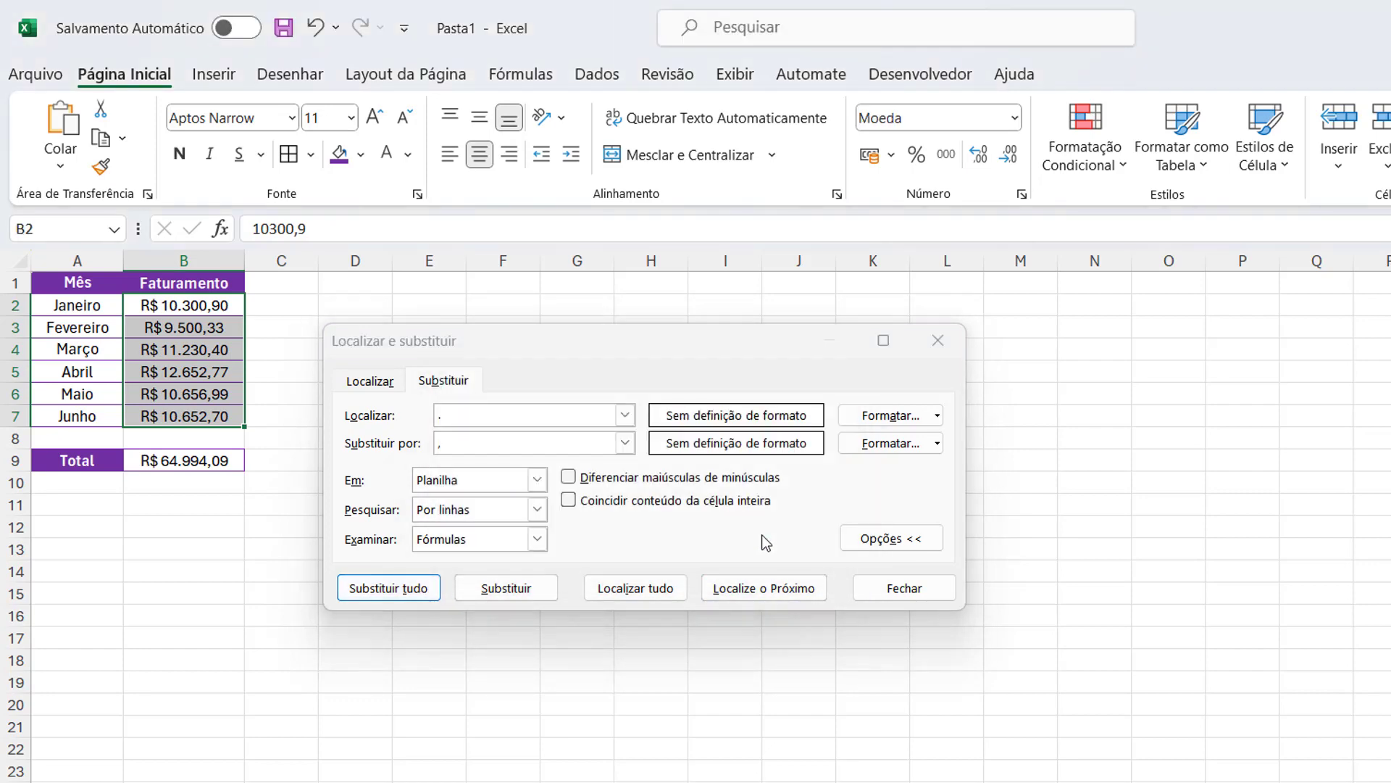
left_click(903, 593)
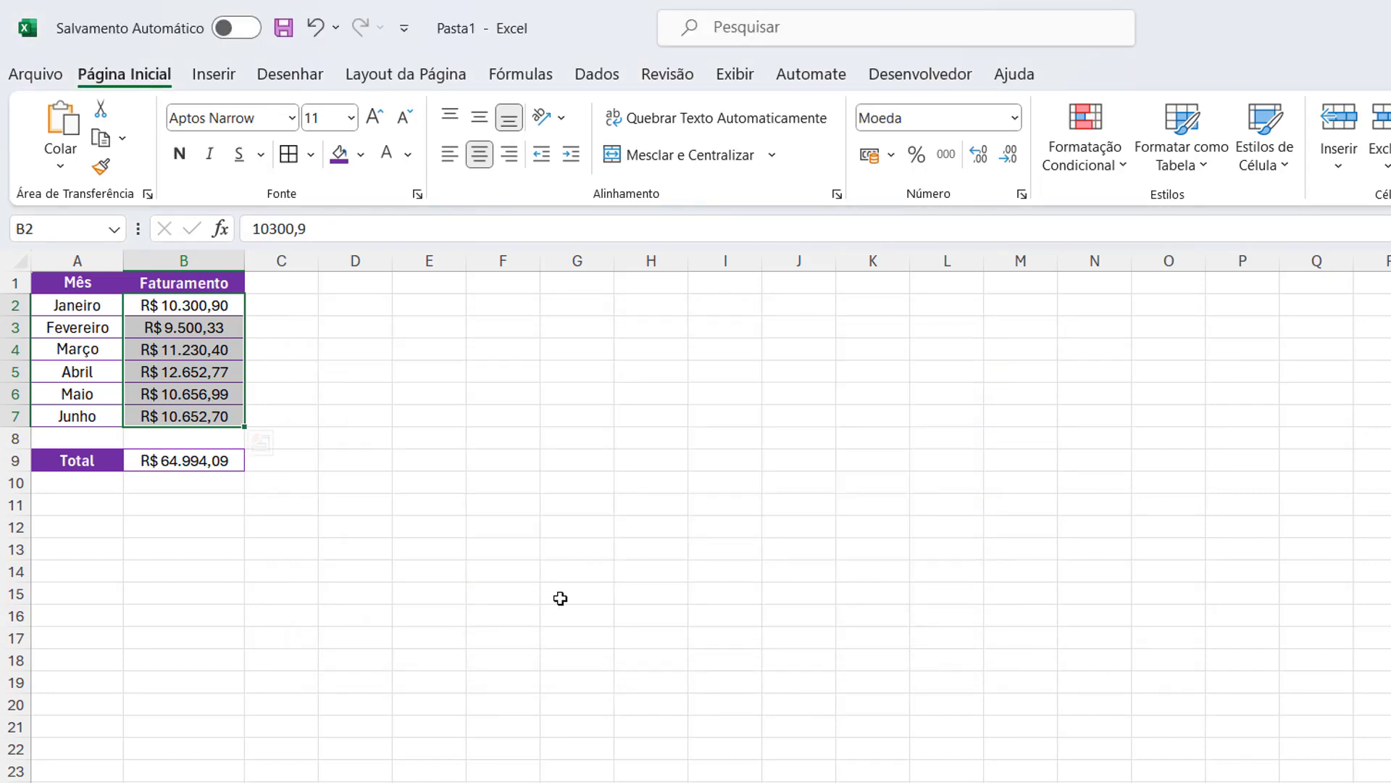
left_click(152, 524)
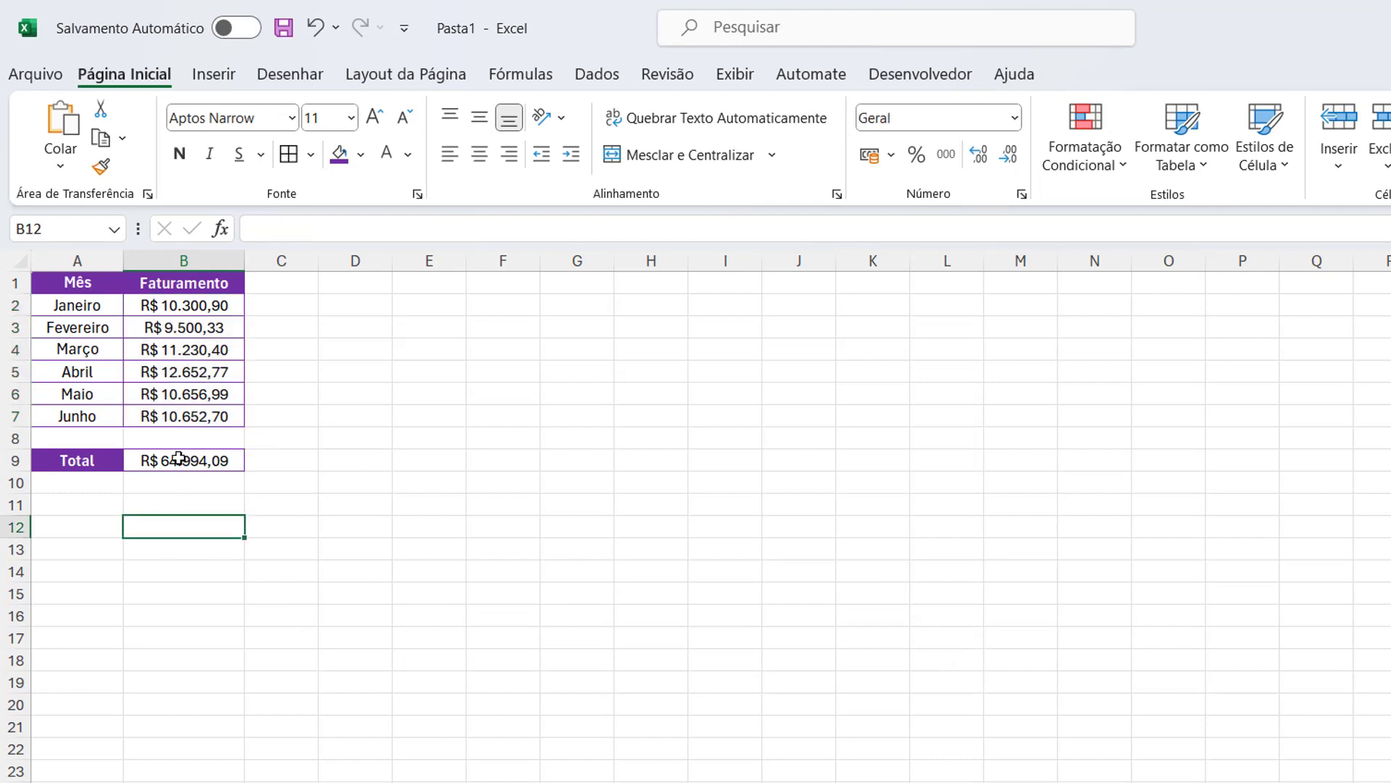
left_click(180, 464)
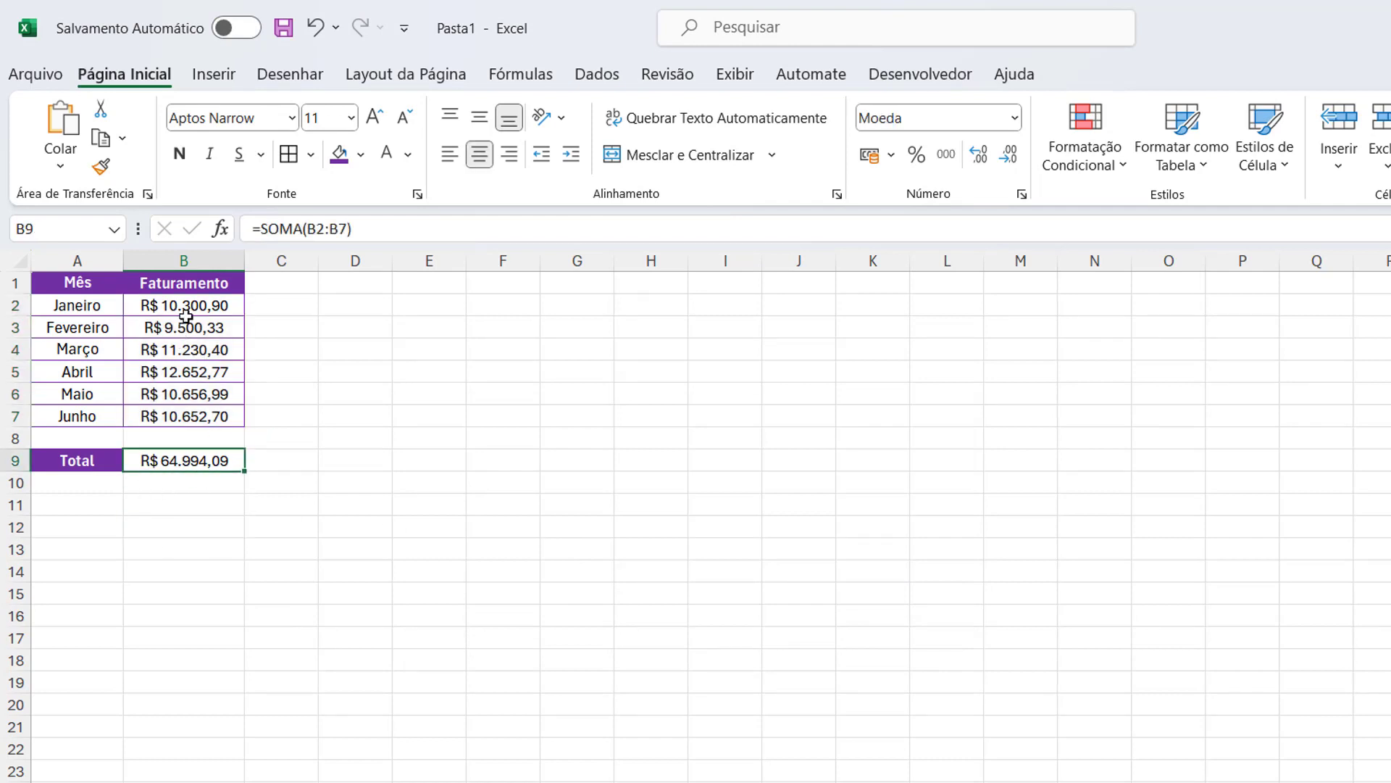
left_click_drag(182, 313, 169, 414)
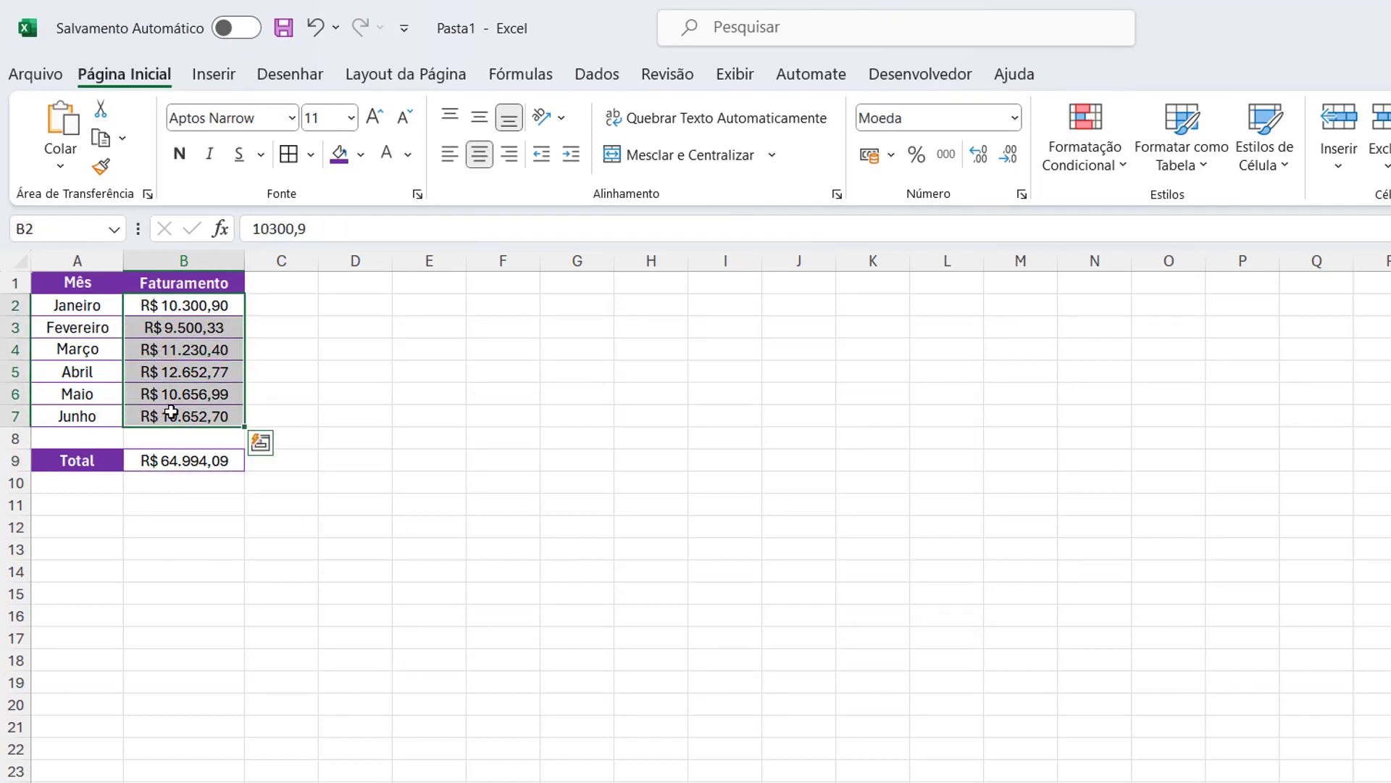
left_click(172, 461)
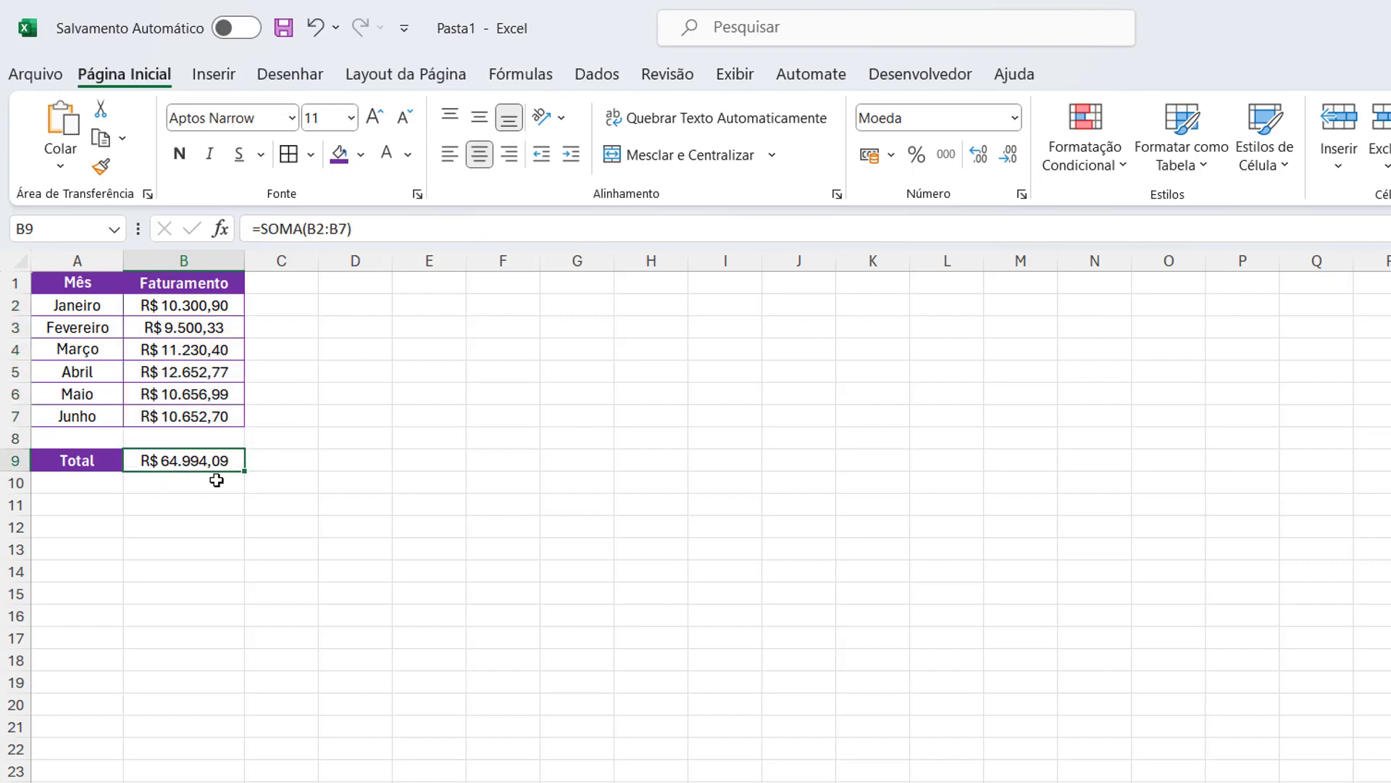
left_click(358, 519)
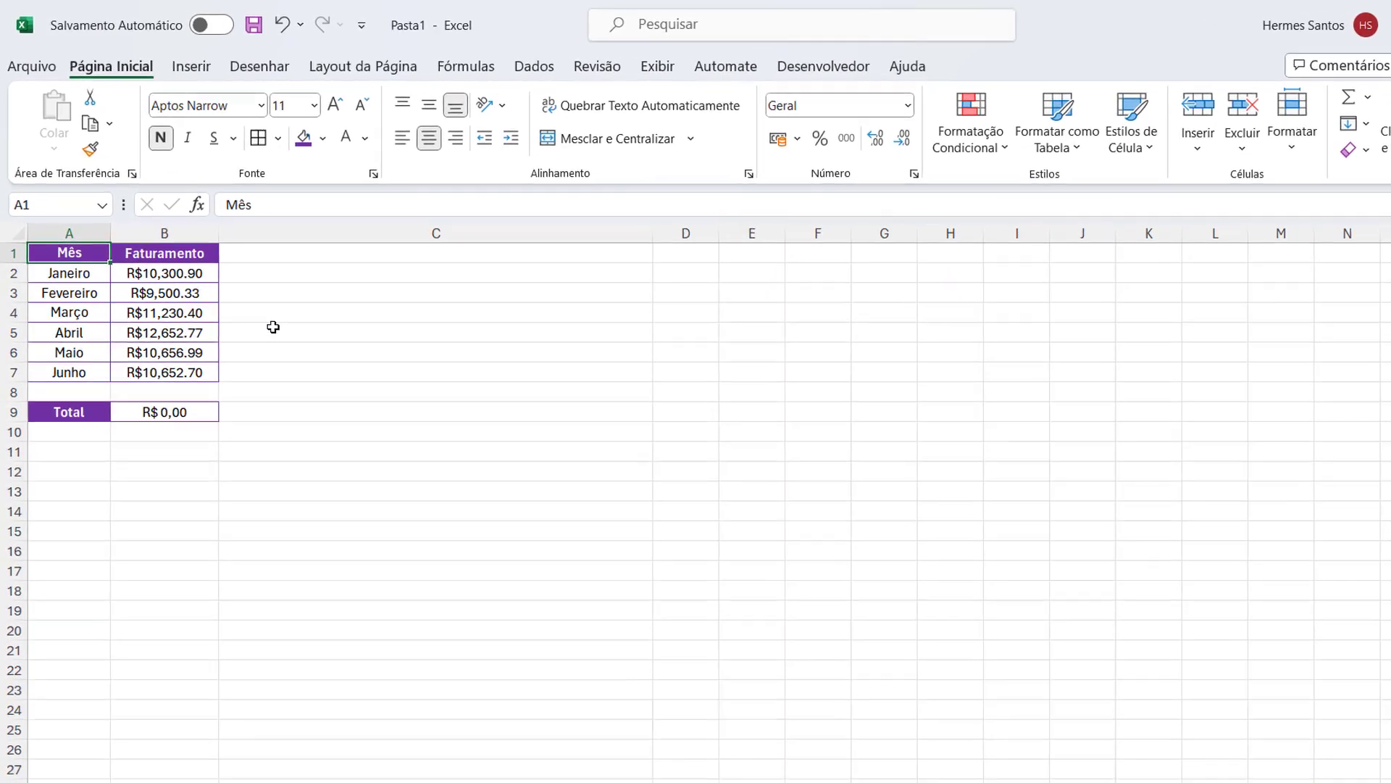
left_click(387, 299)
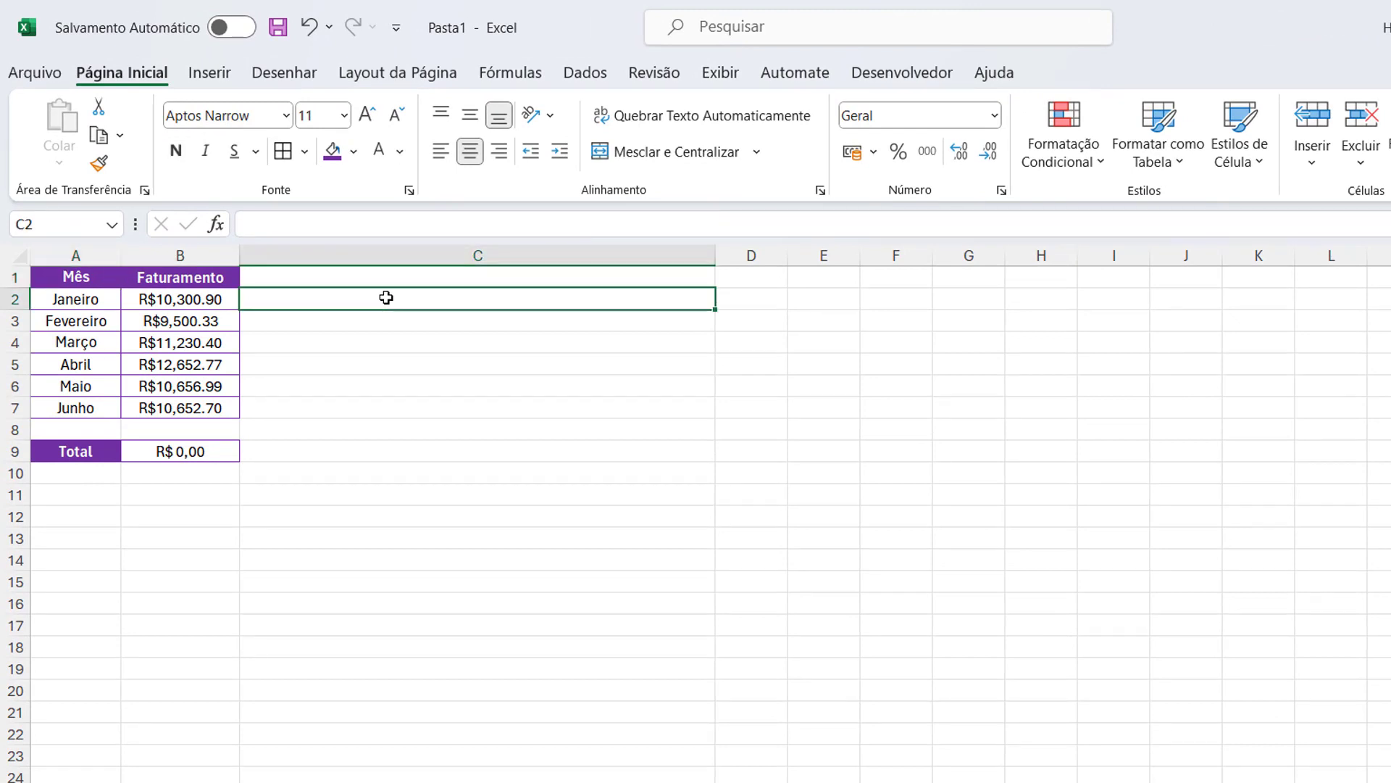
double_click(387, 298)
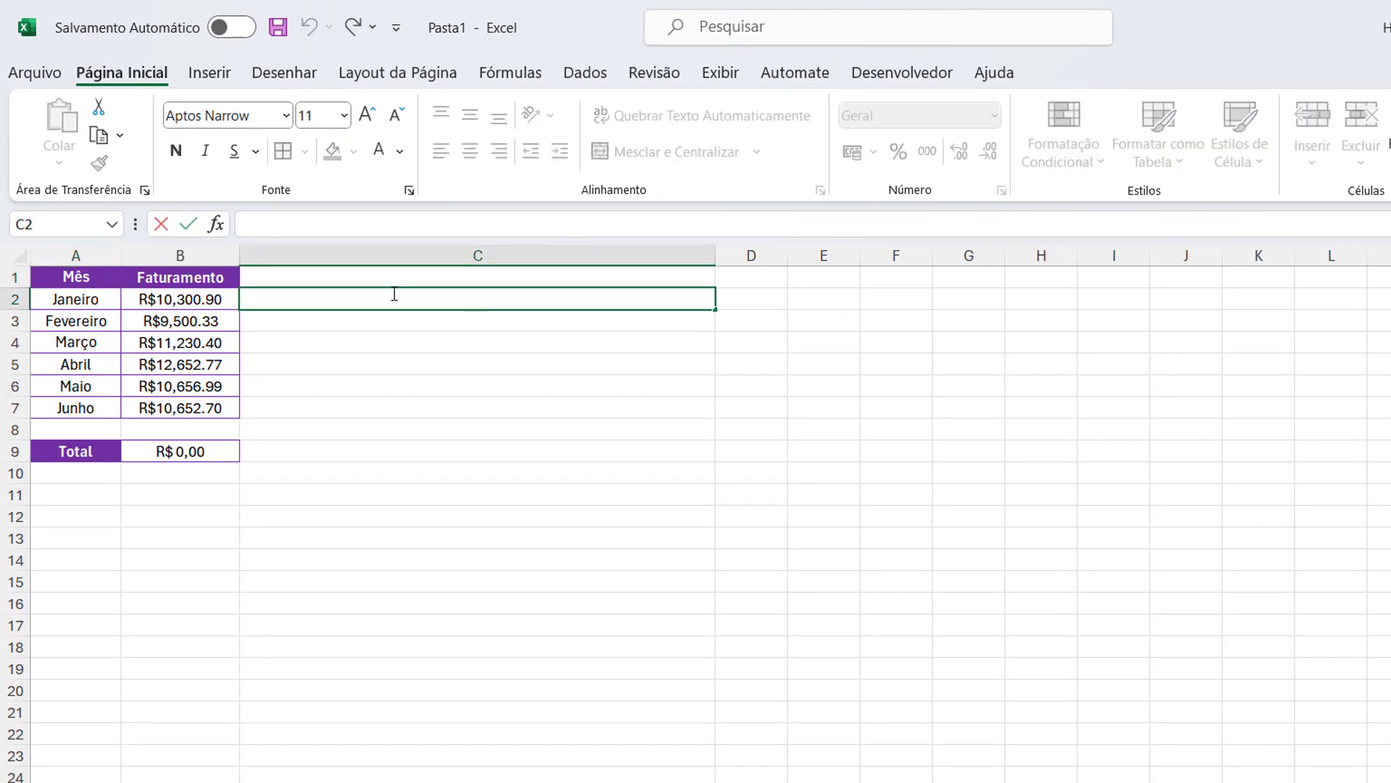
left_click_drag(181, 300, 185, 450)
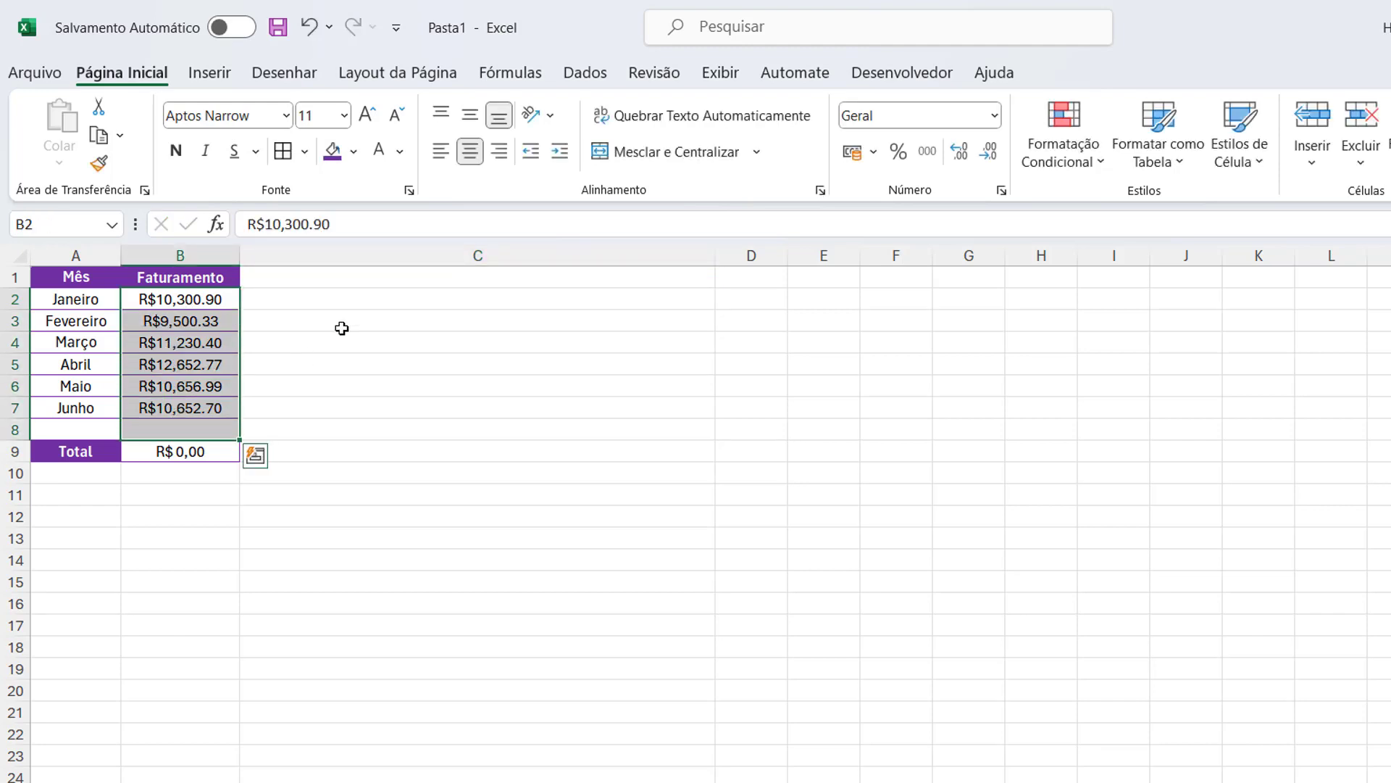
Enter the formula =SUBSTITUIR(B2;",";"") in cell C2 to strip the comma from January's revenue.
left_click(351, 296)
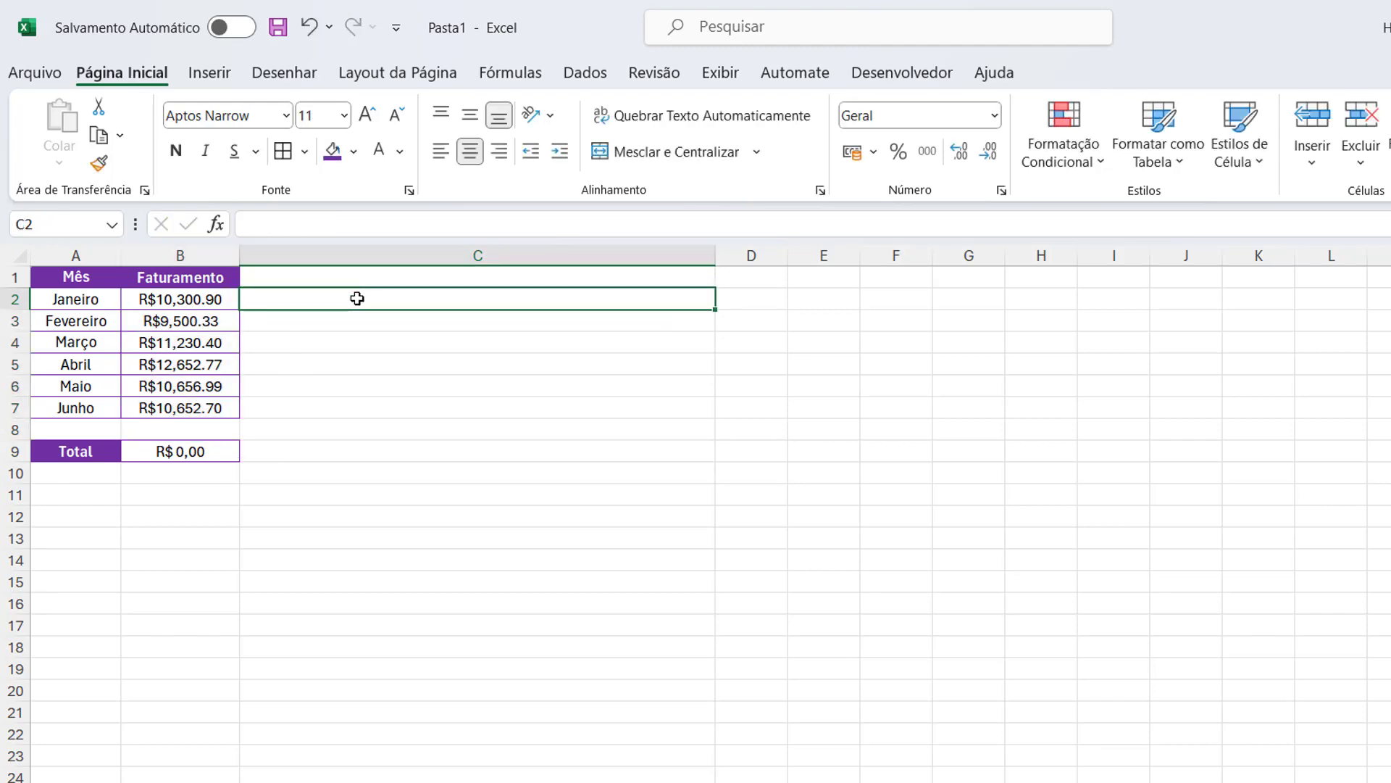
double_click(357, 298)
type("=")
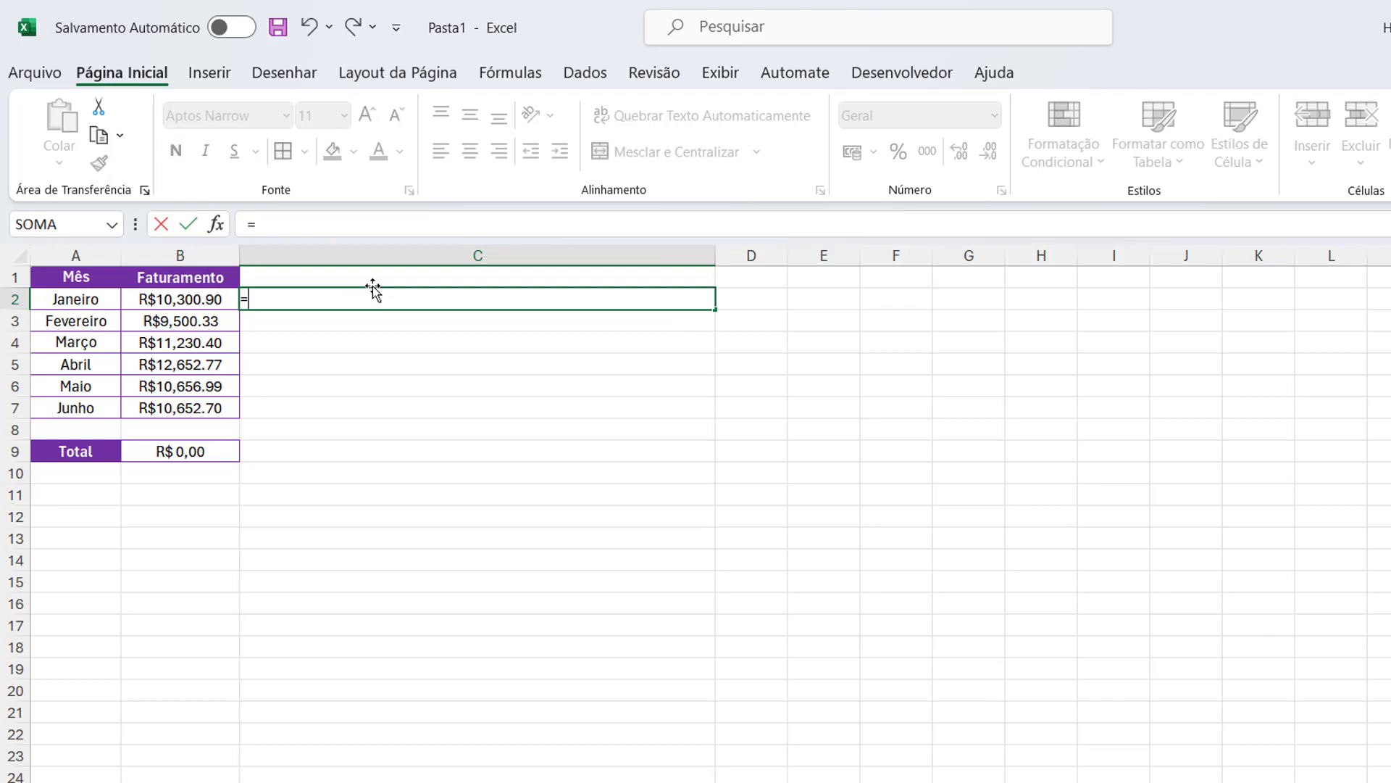
type("SUB")
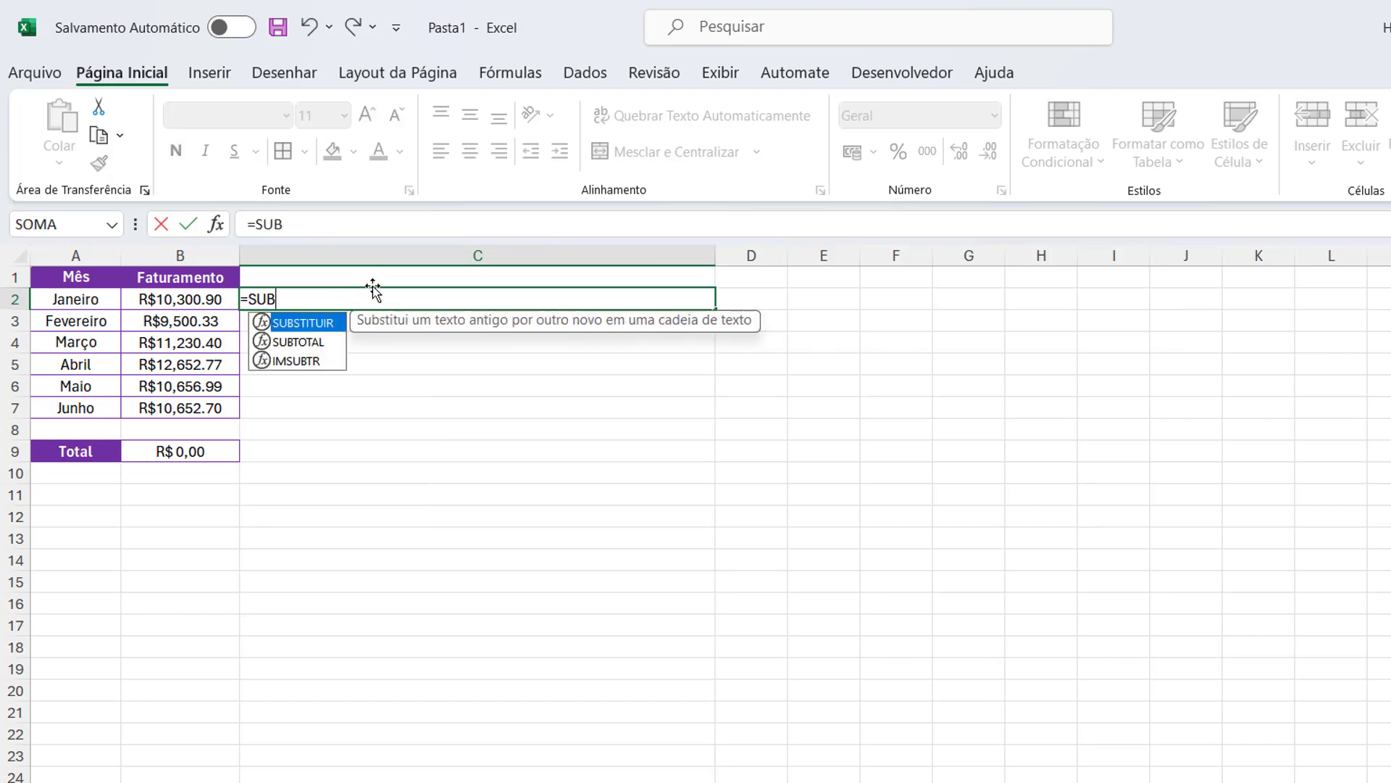
key("Tab")
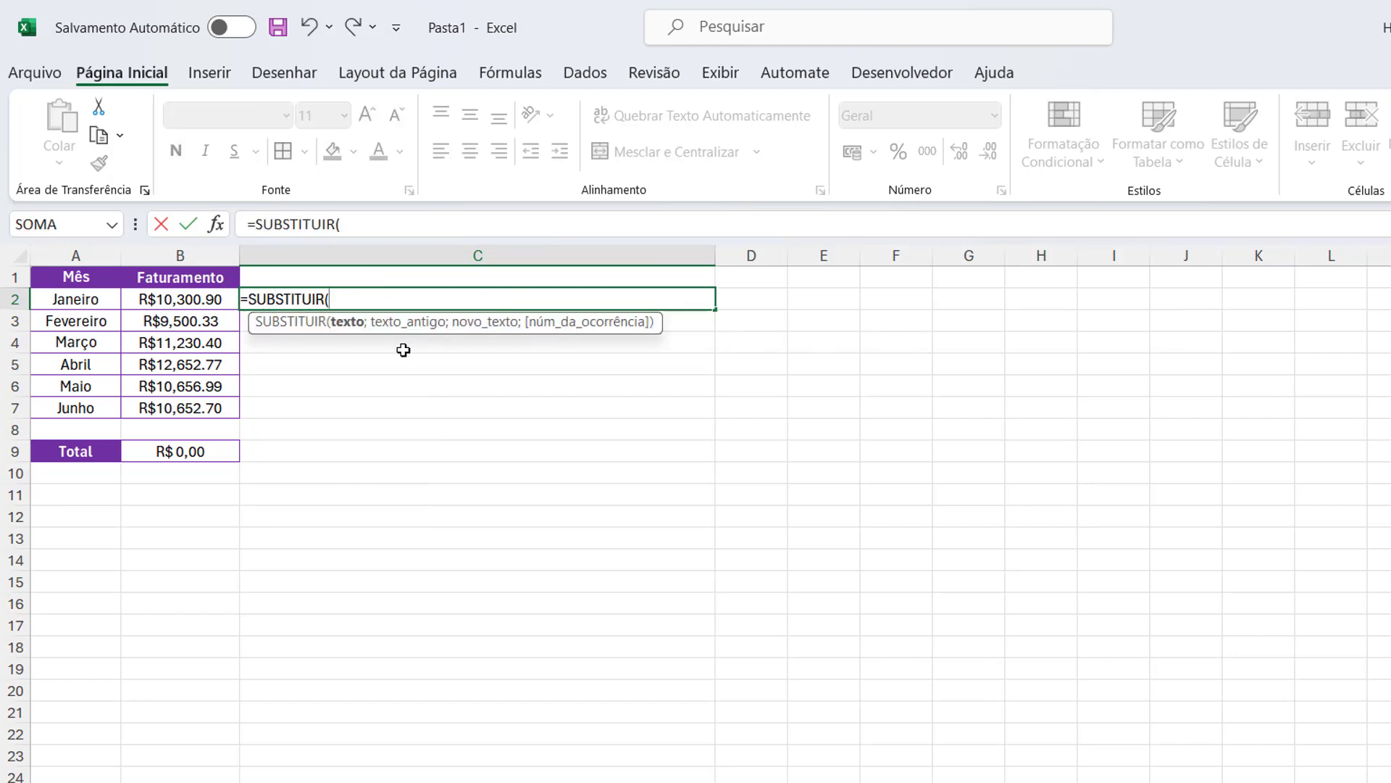
left_click(174, 300)
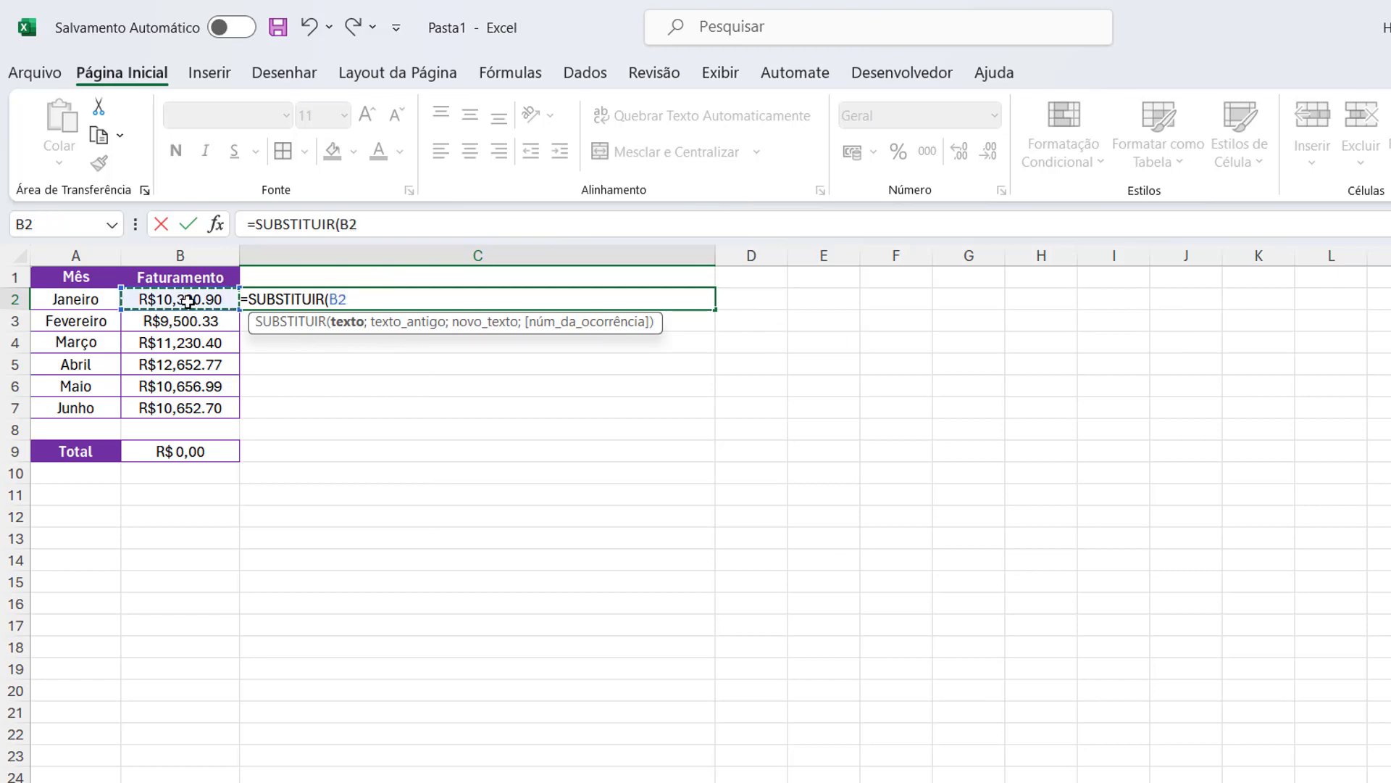
type(";")
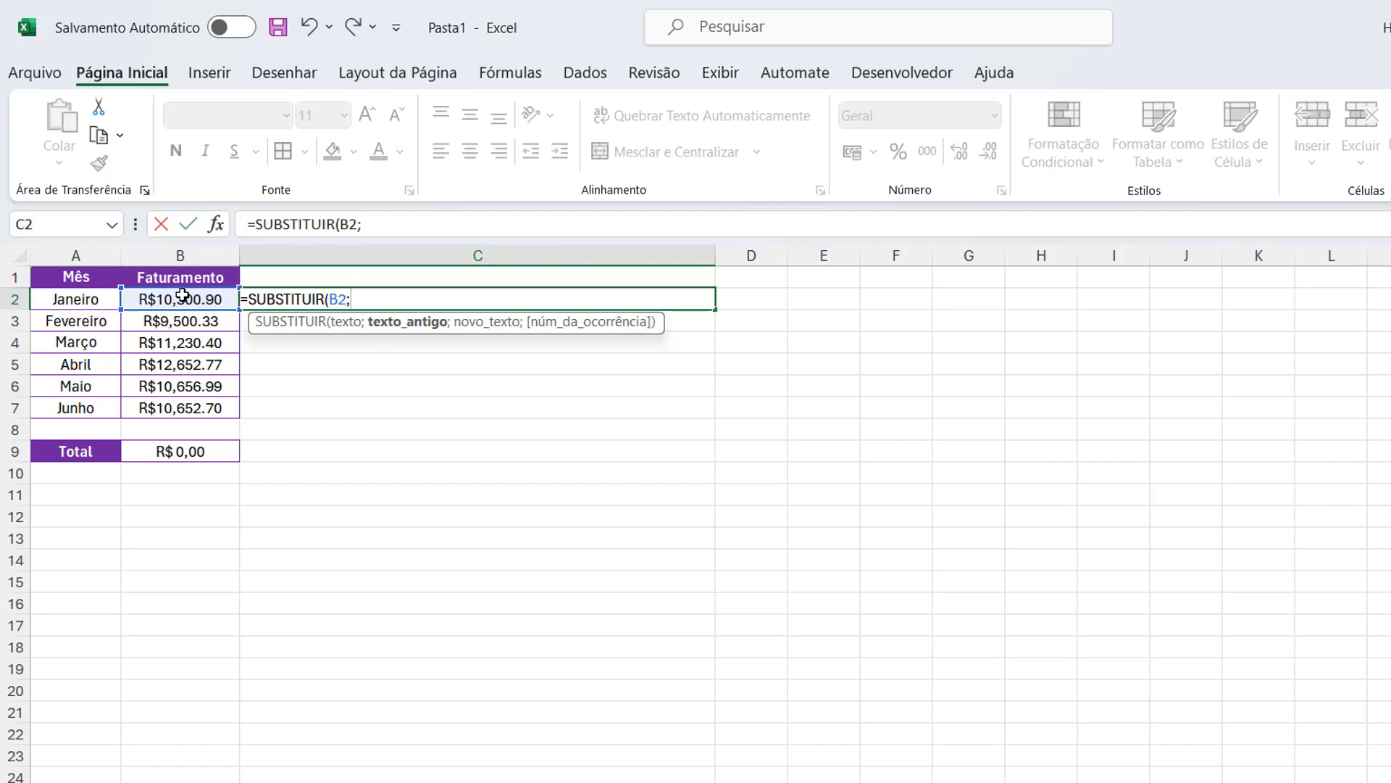
type("\",\";")
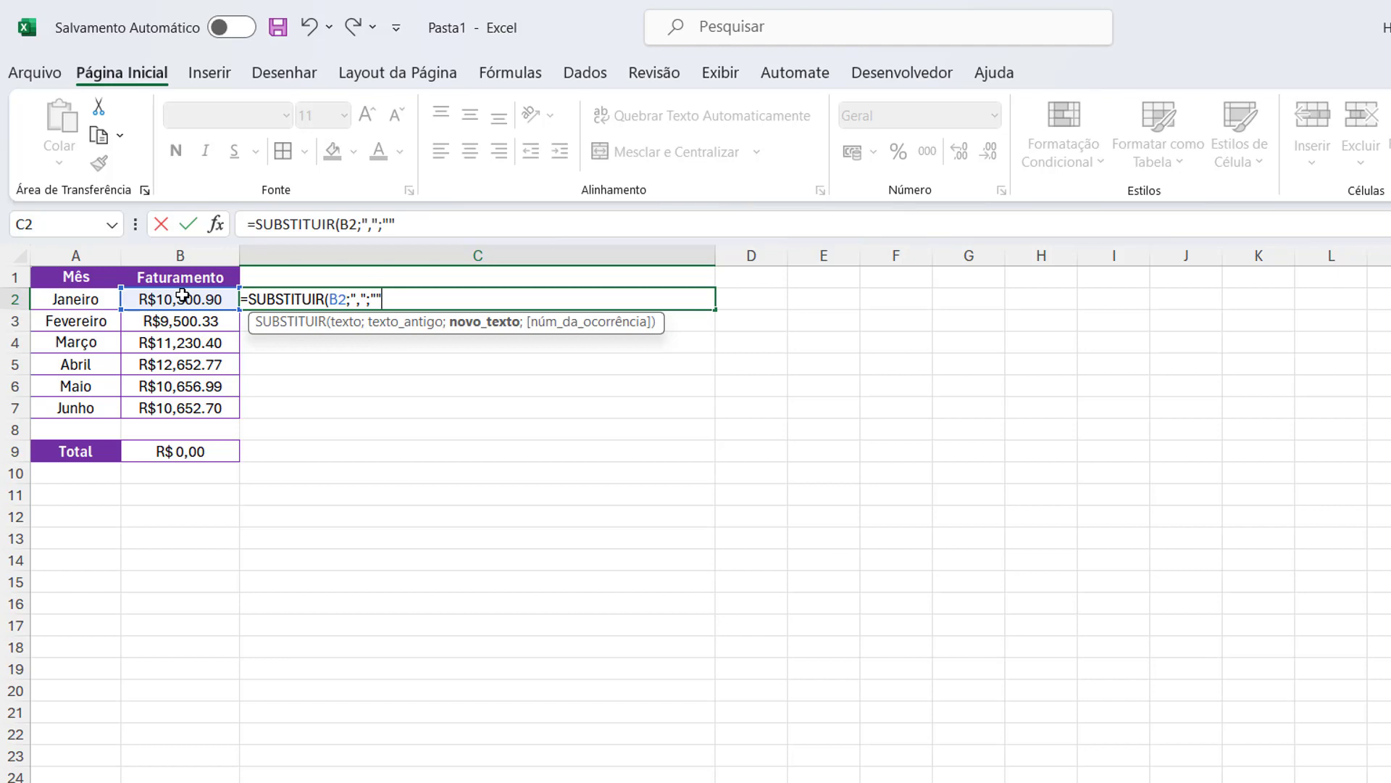
type(")")
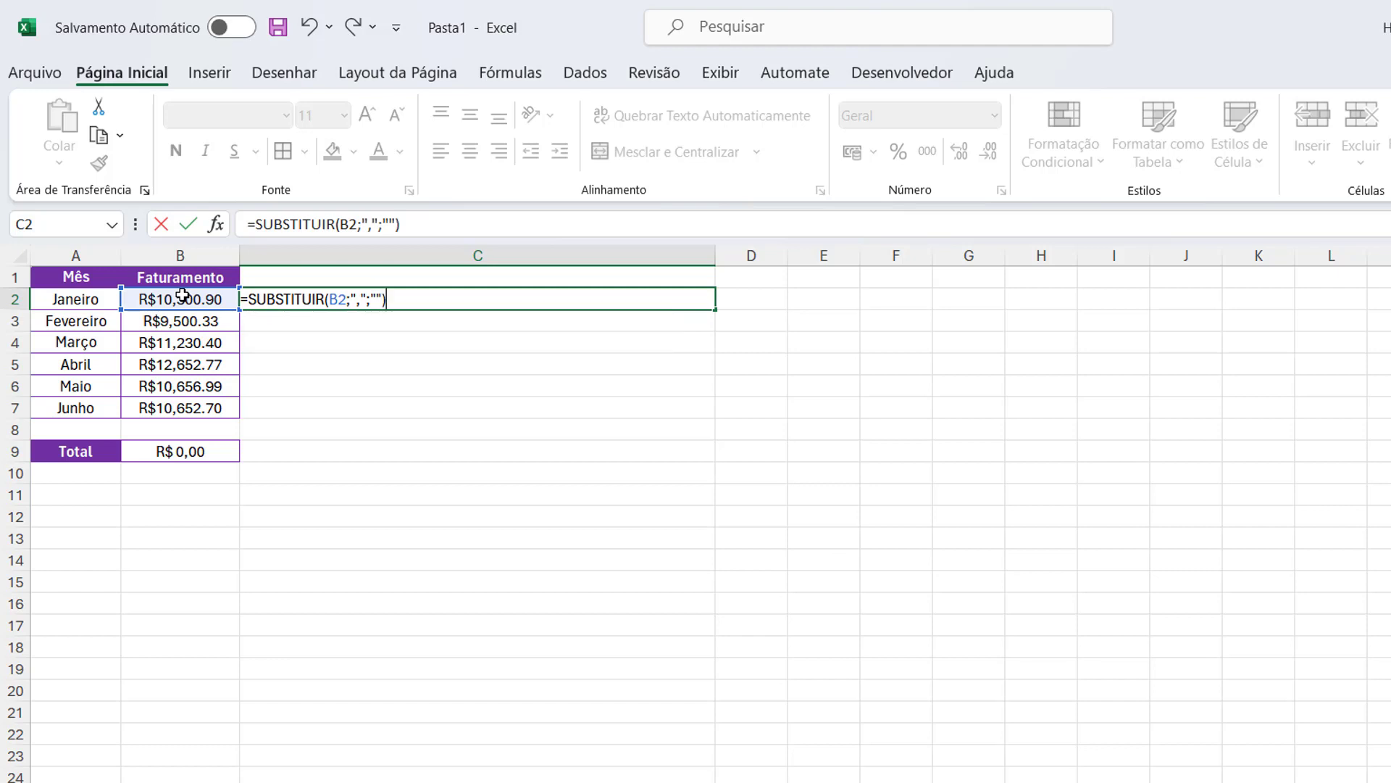
key("Return")
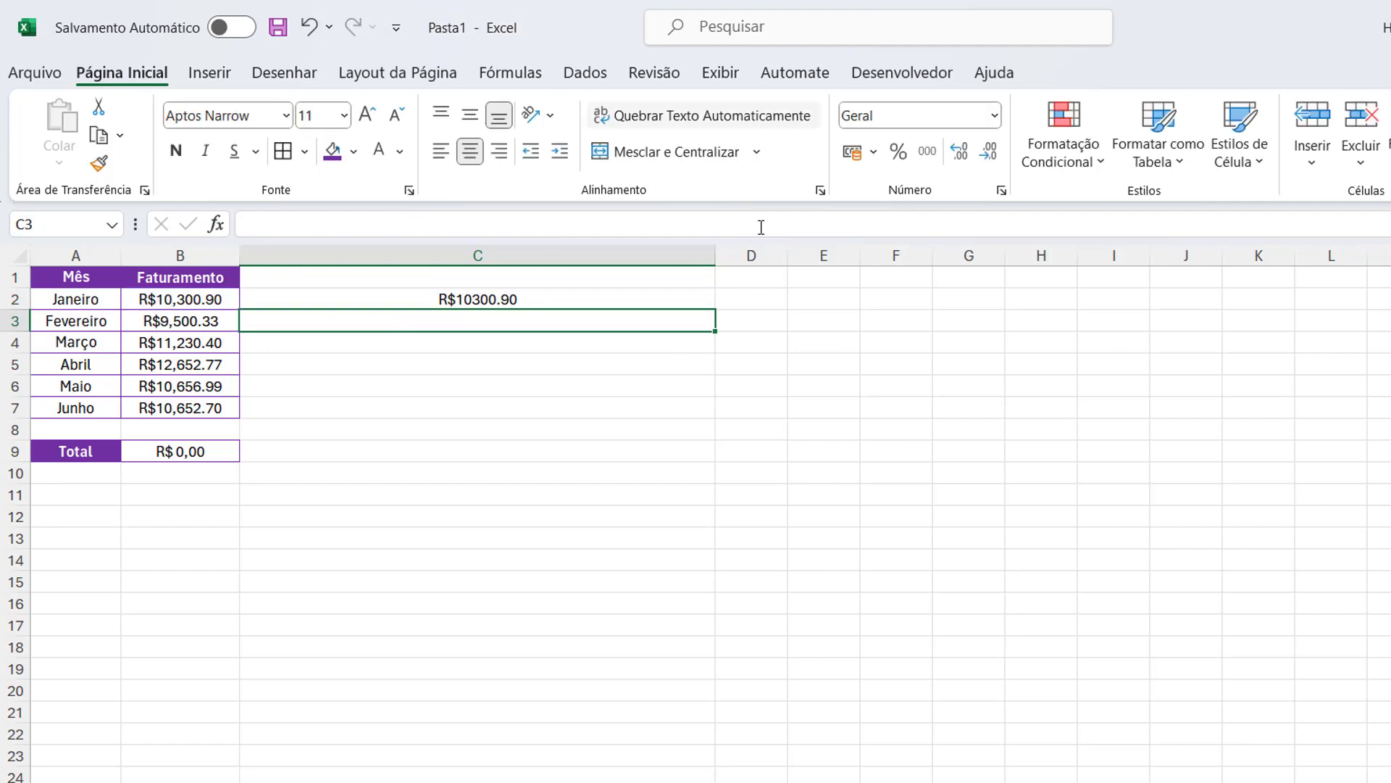
Fill the comma-removing formula from C2 down to C7.
left_click(662, 293)
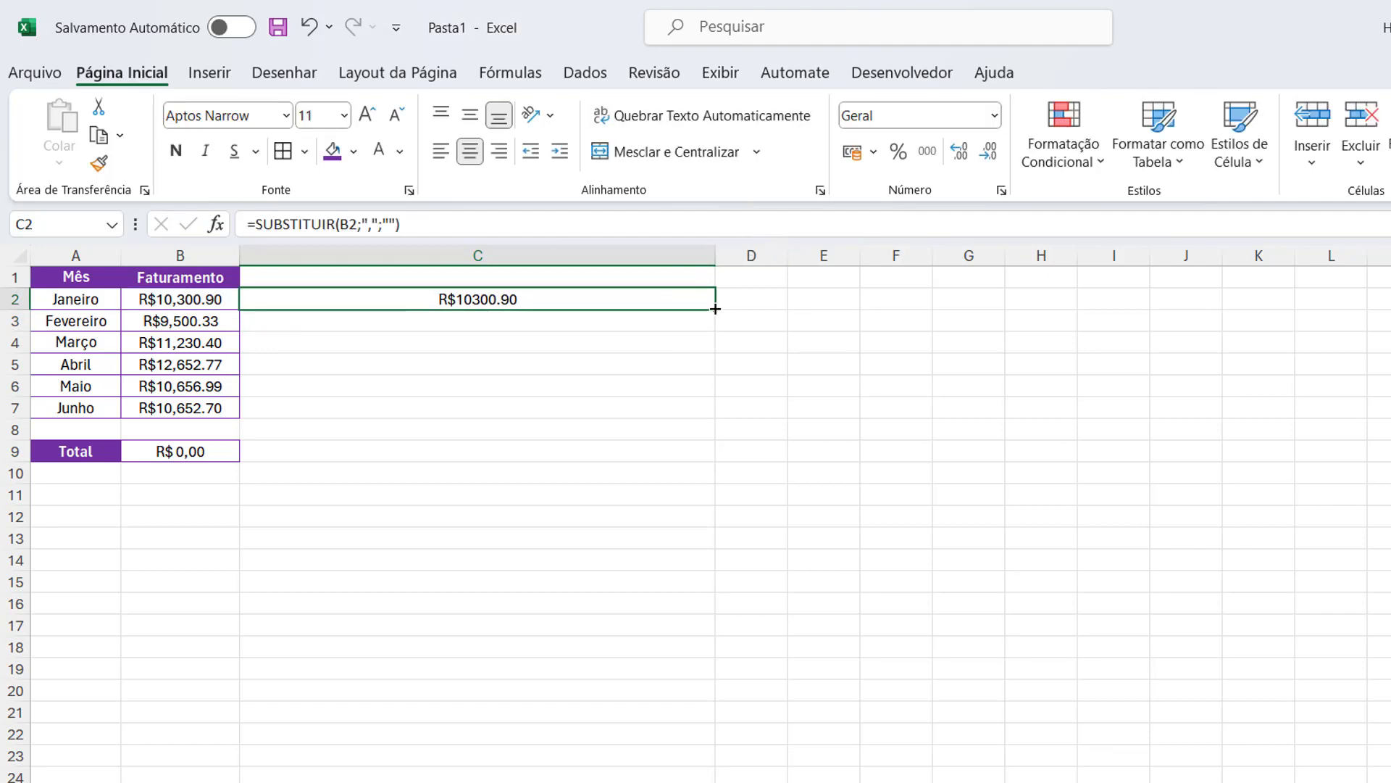
left_click_drag(708, 308, 713, 416)
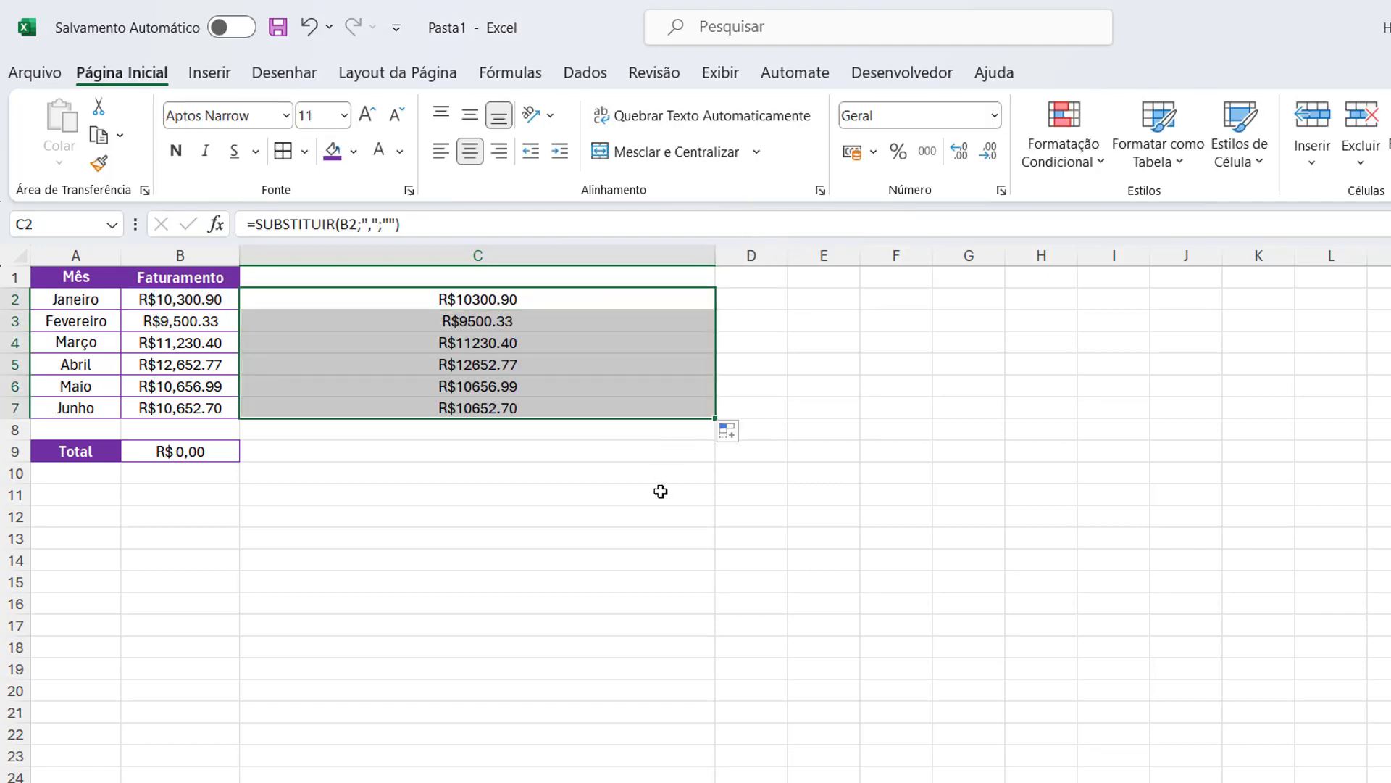
left_click(659, 493)
Nest the C2 formula in a second SUBSTITUIR that swaps periods for commas: =SUBSTITUIR(SUBSTITUIR(B2;",";"");".";",").
left_click(506, 299)
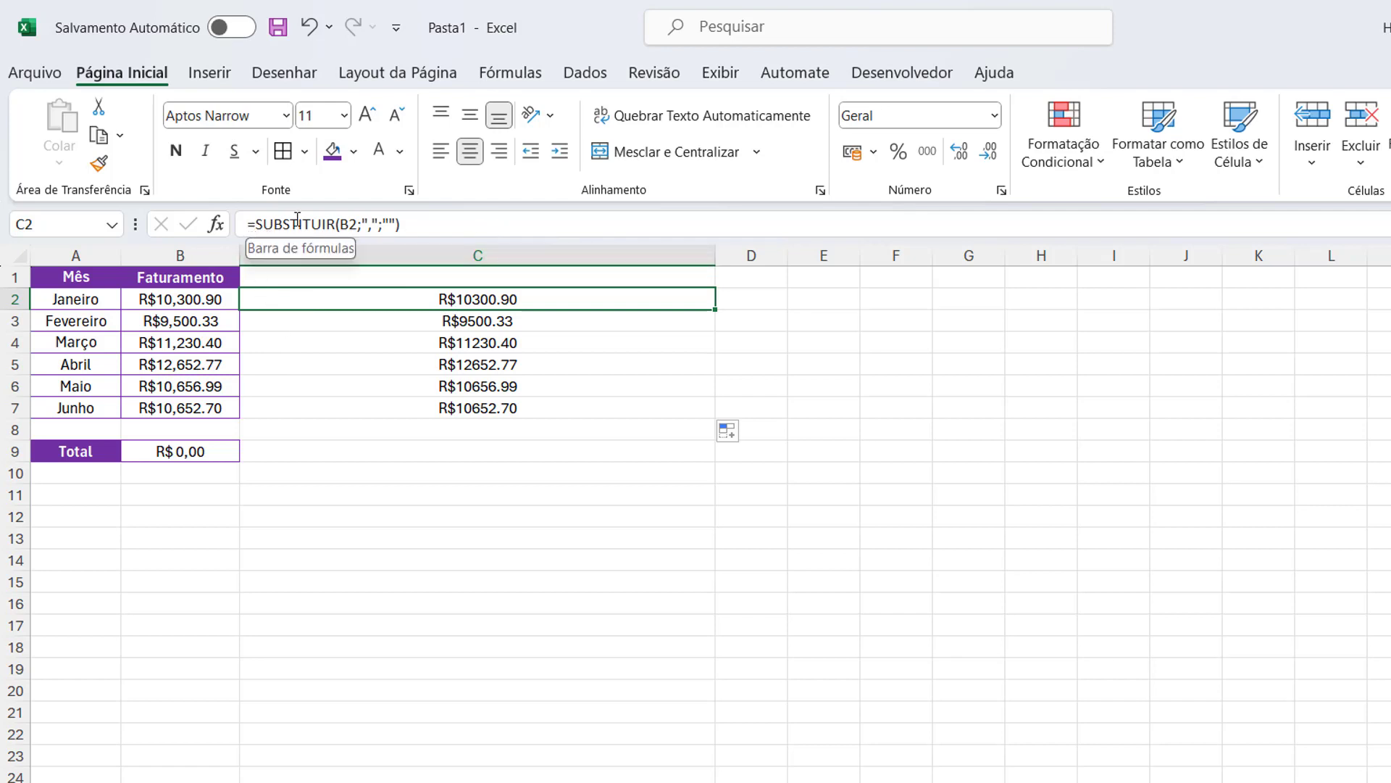
left_click(257, 224)
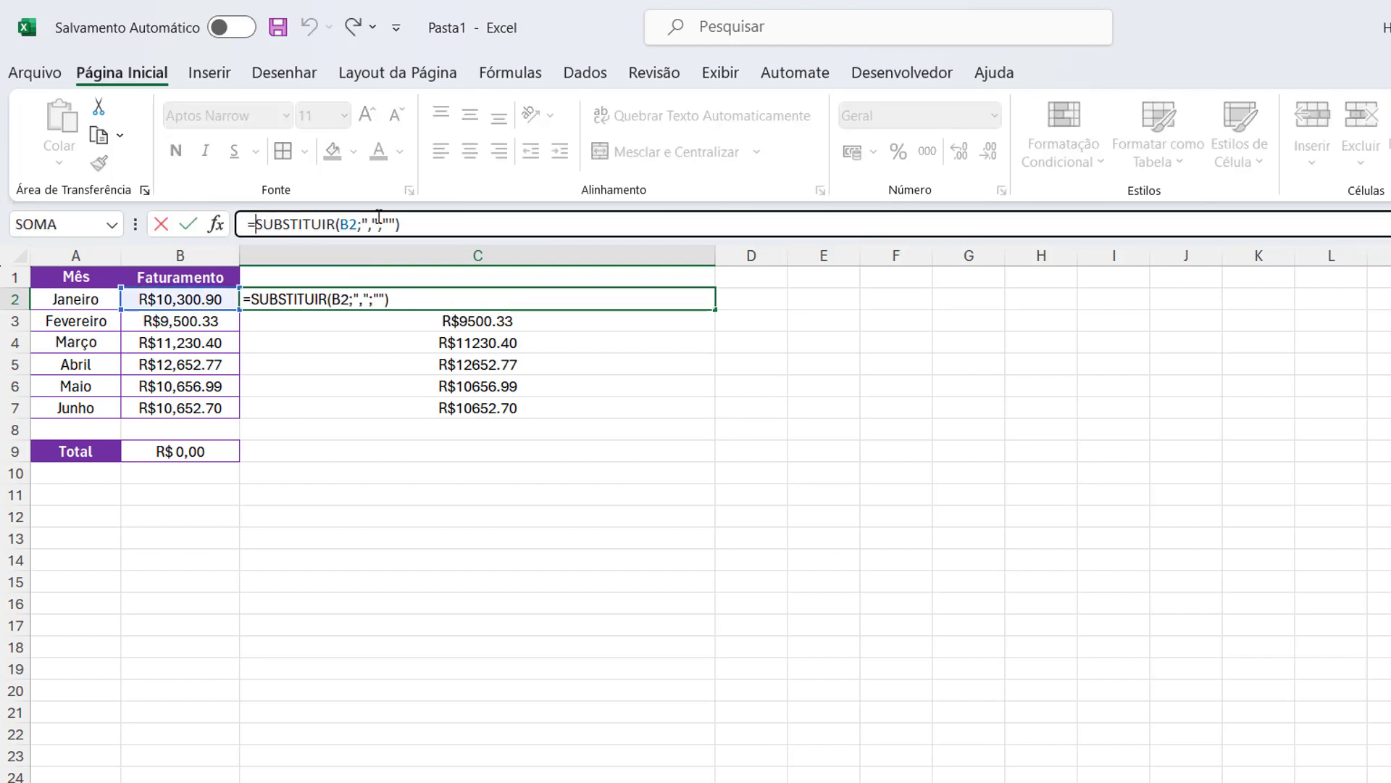
type("SUBS")
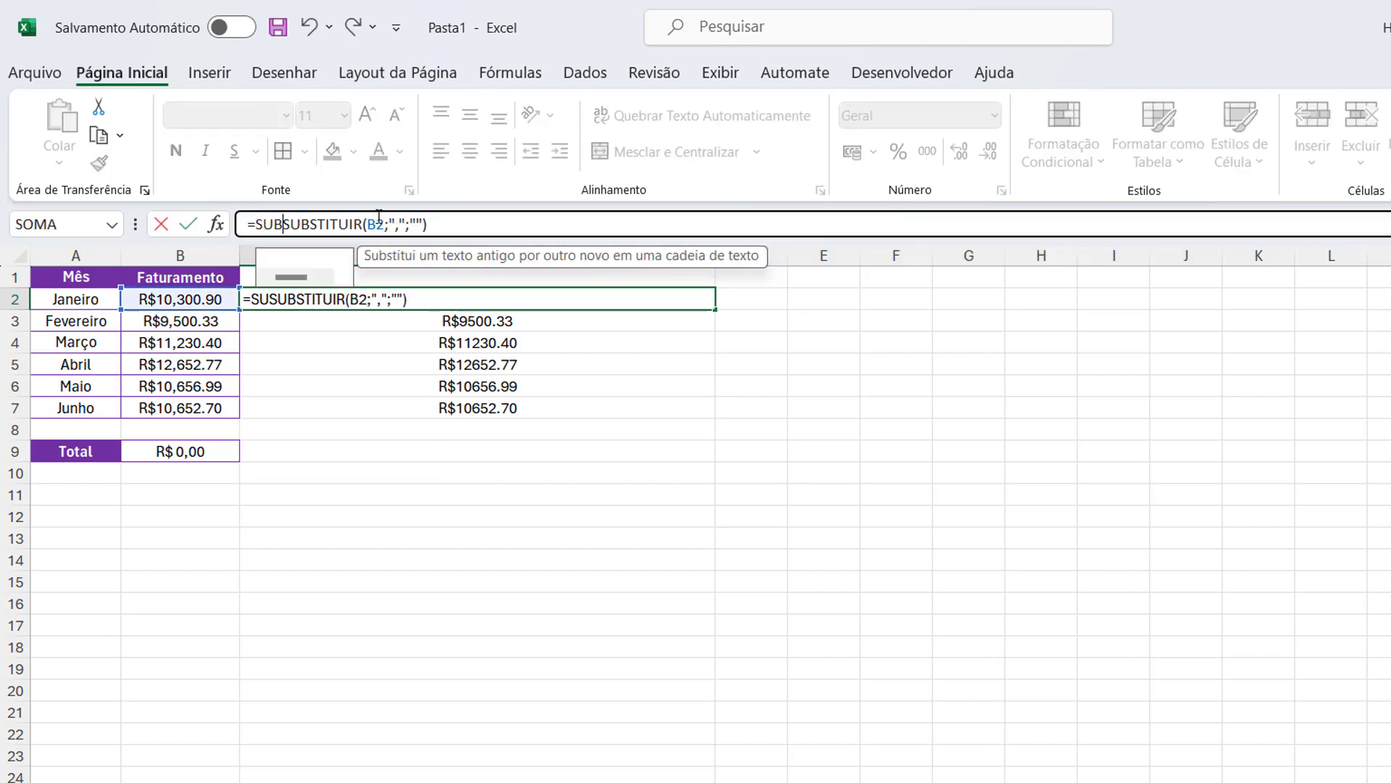
key("Tab")
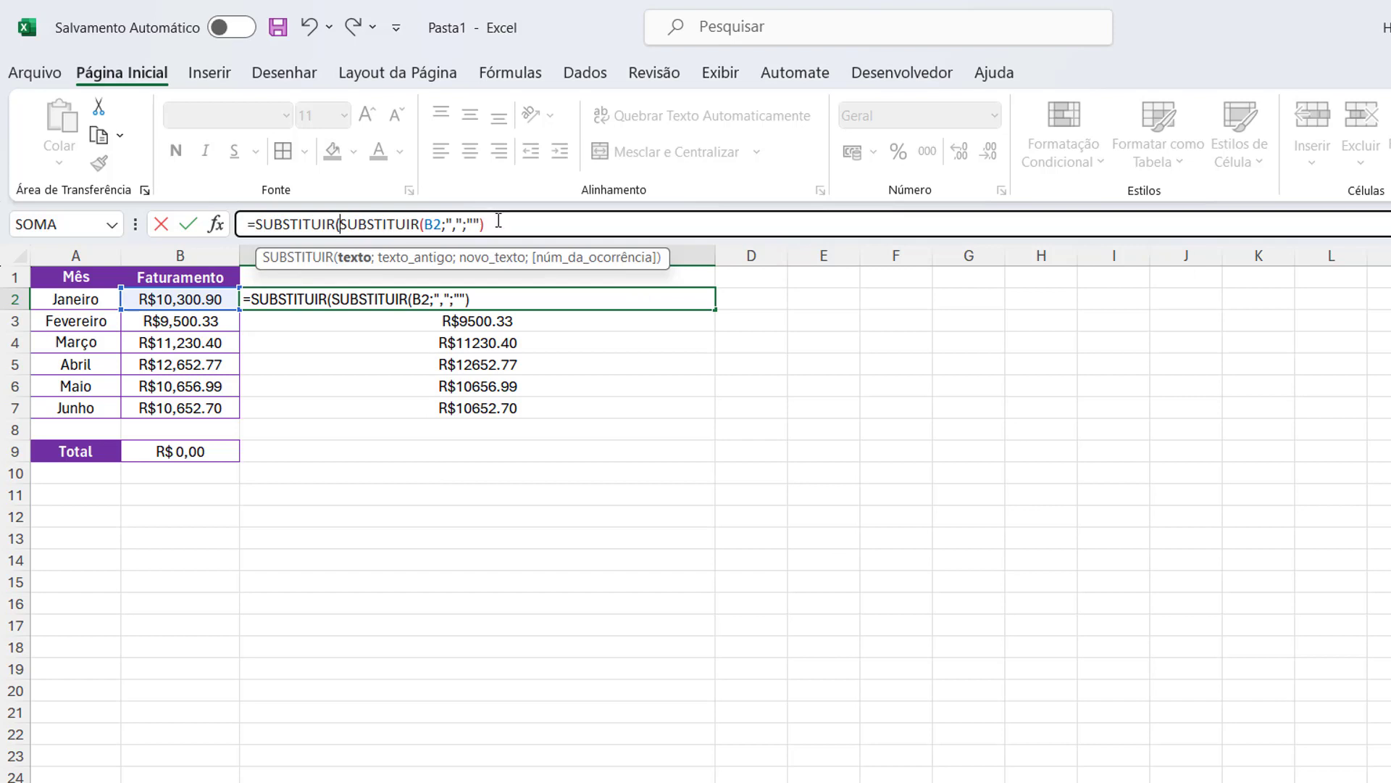
type(";")
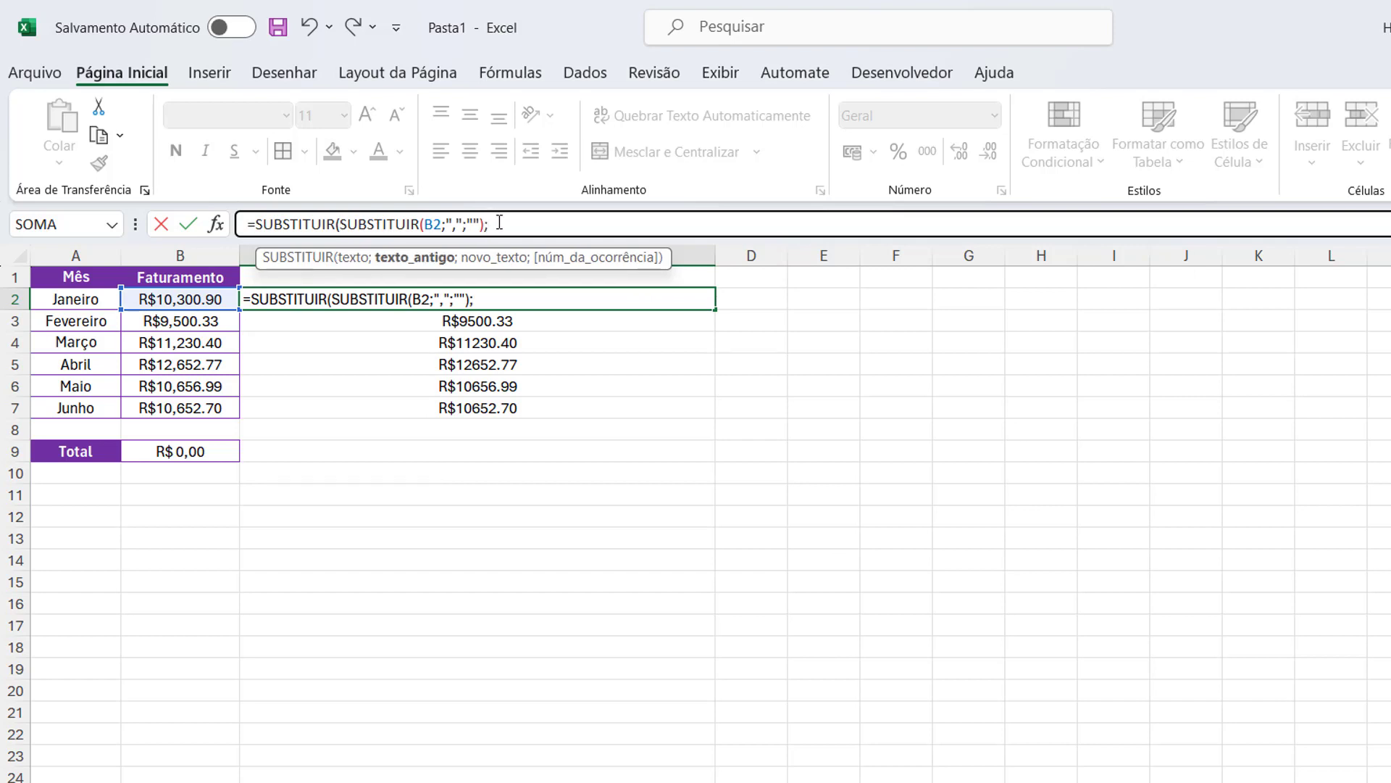
type("\".\";")
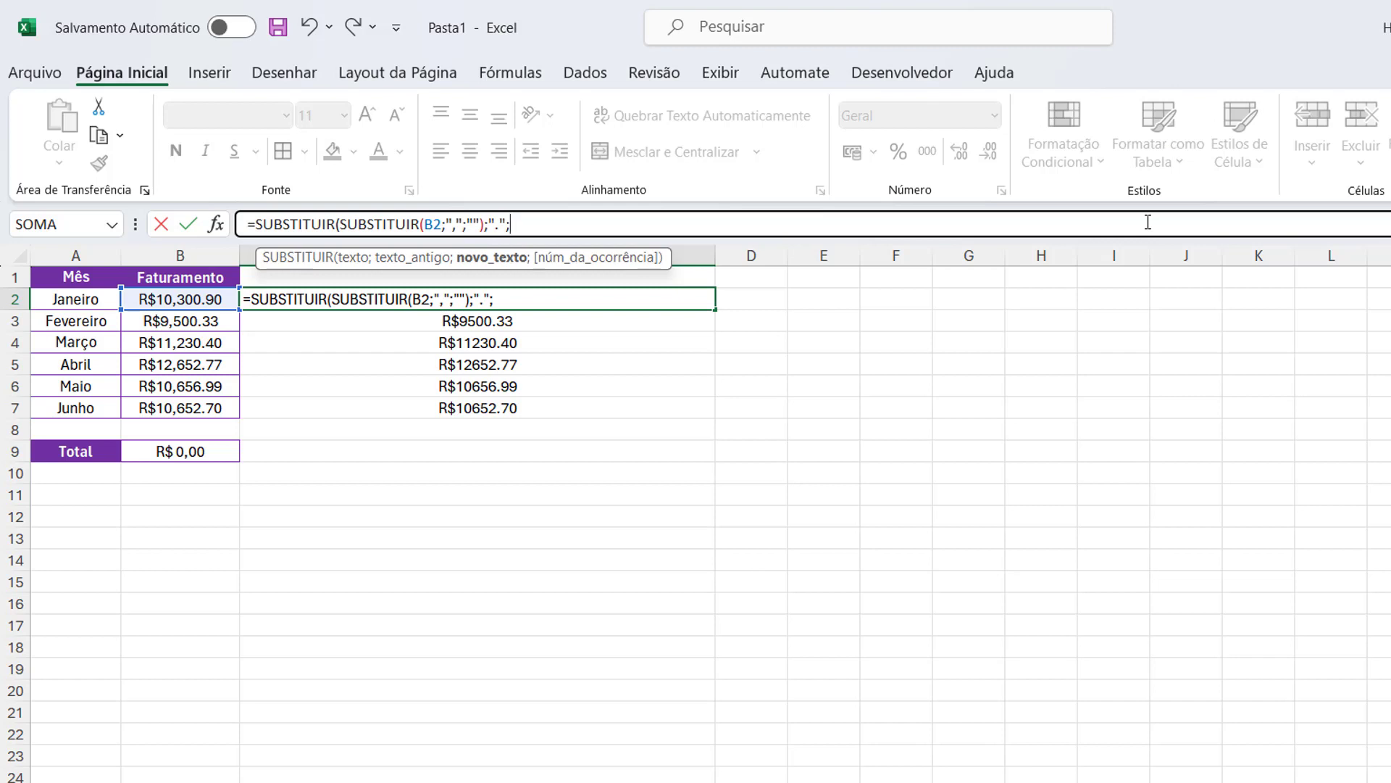
type("\",\")")
key("Return")
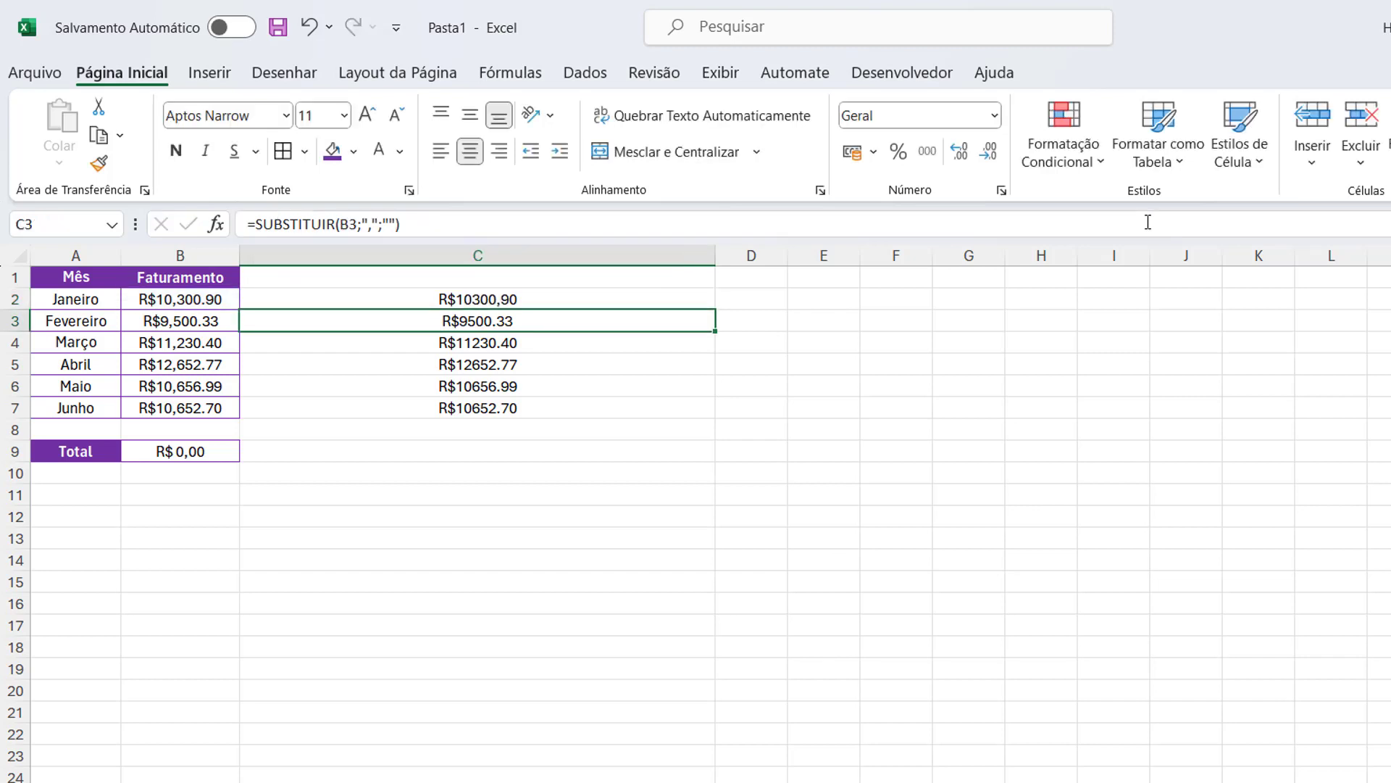
Fill the nested SUBSTITUIR formula from C2 down to C7.
left_click(687, 299)
double_click(719, 313)
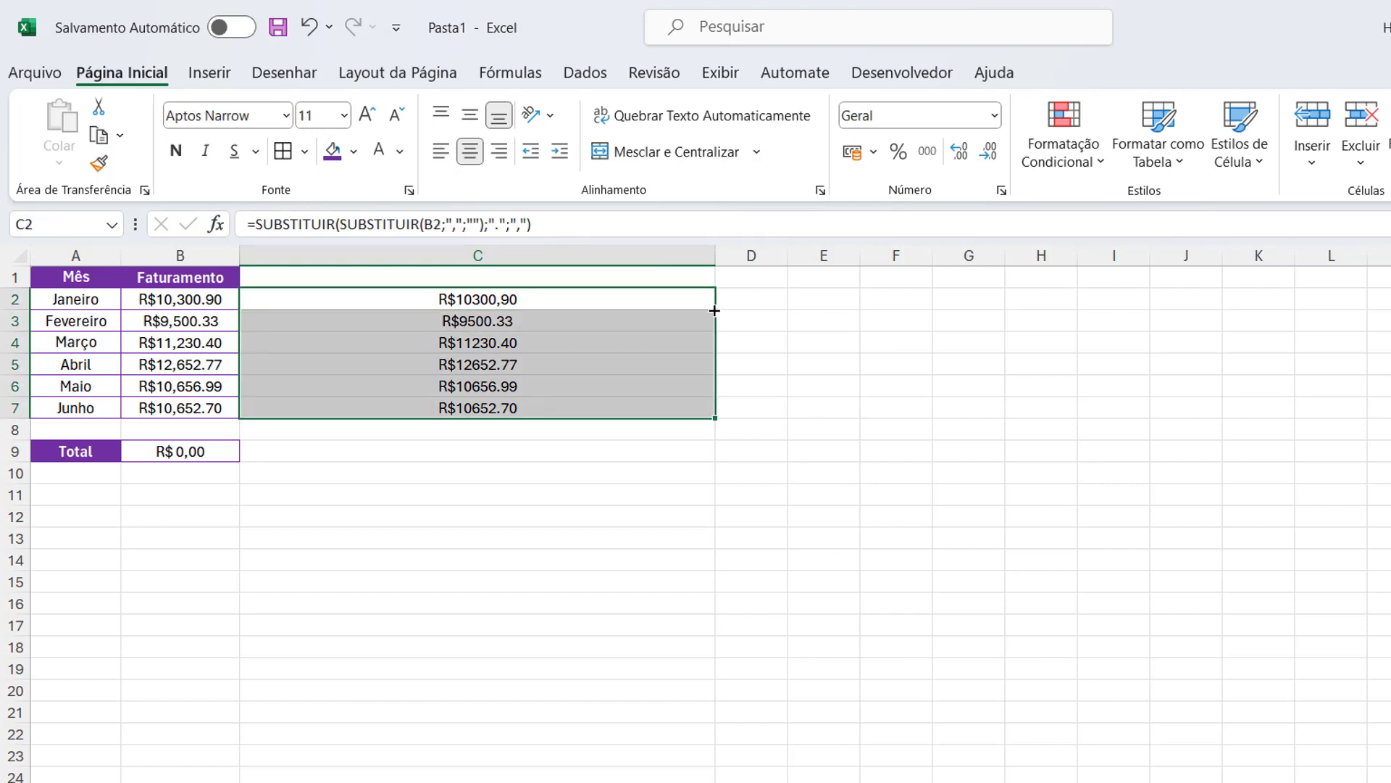
left_click(576, 454)
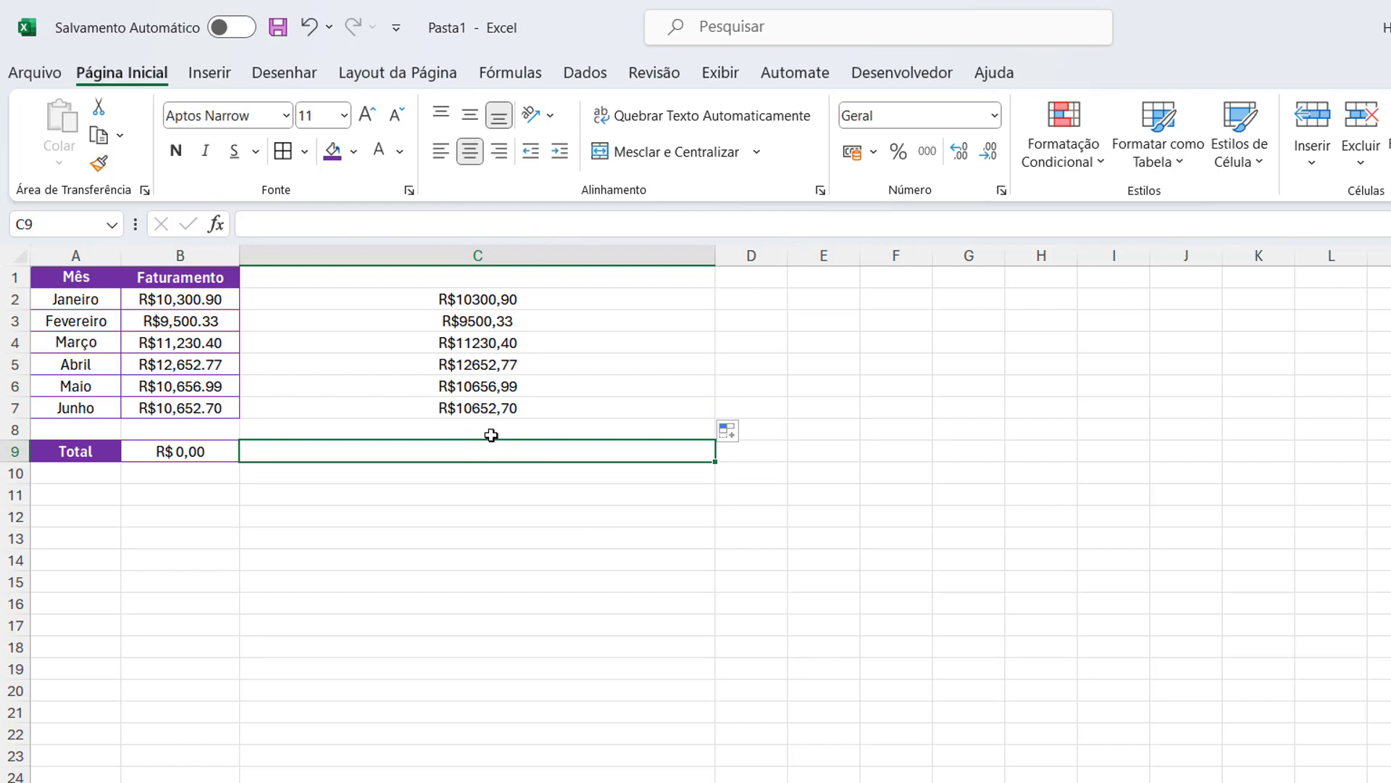
Append +0 to the nested formula in C2 to convert its text to a number, and fill it down to C7.
left_click(503, 302)
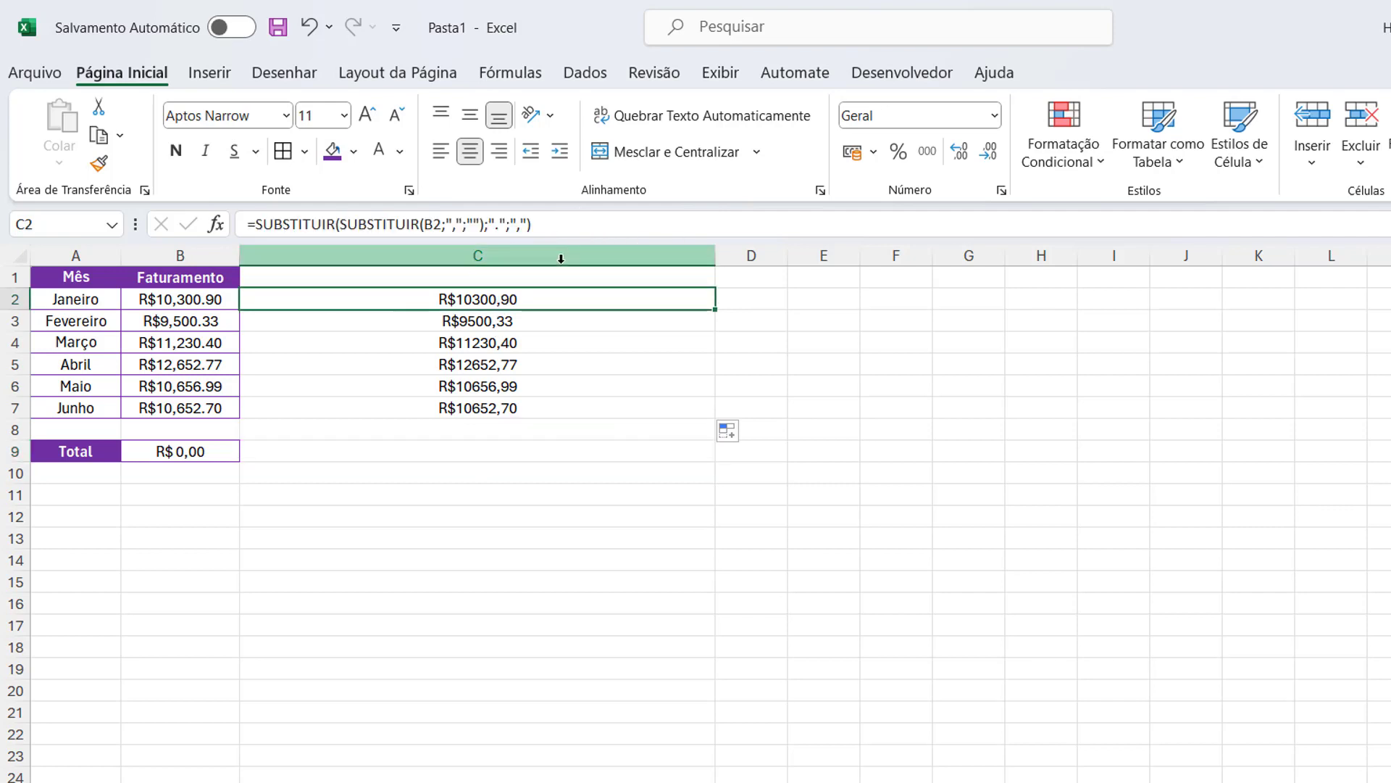
left_click(580, 225)
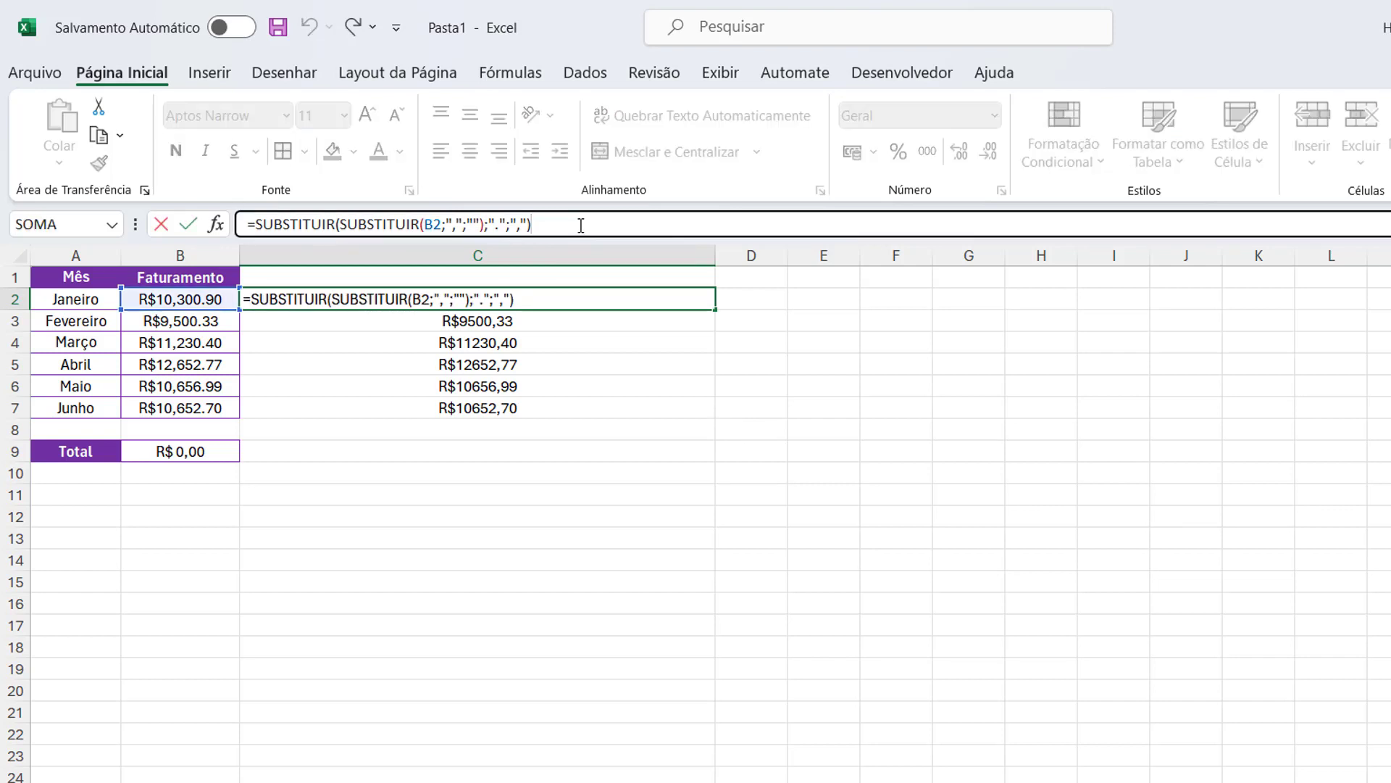
type("+0")
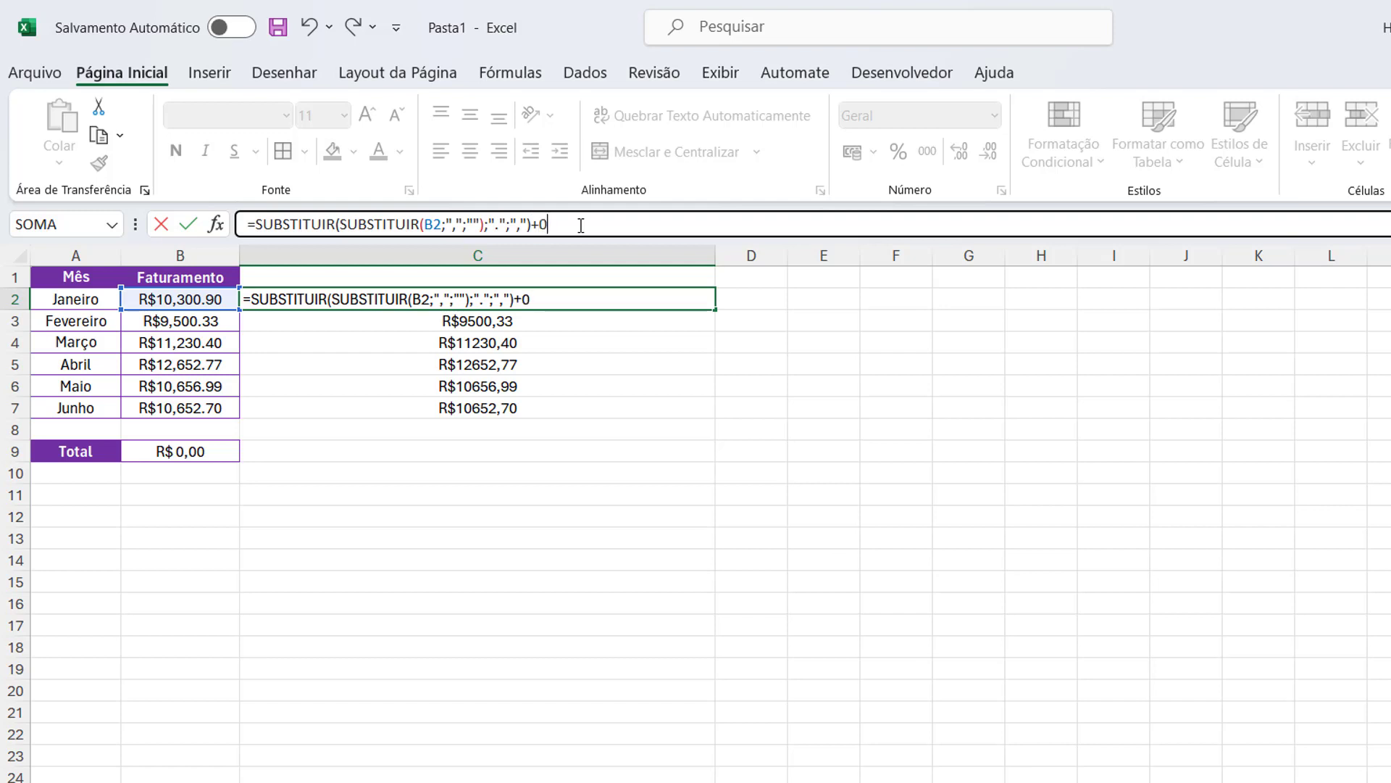
key("Return")
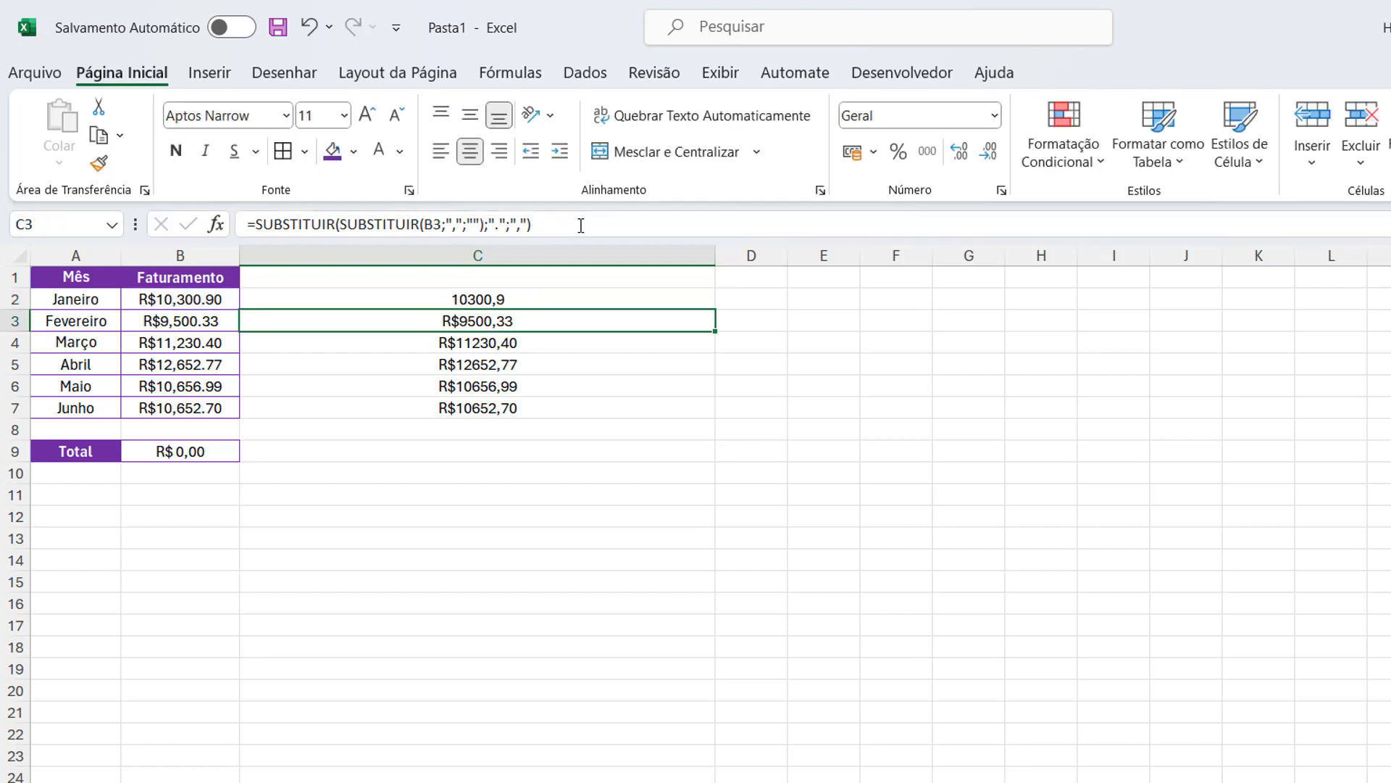
left_click(599, 302)
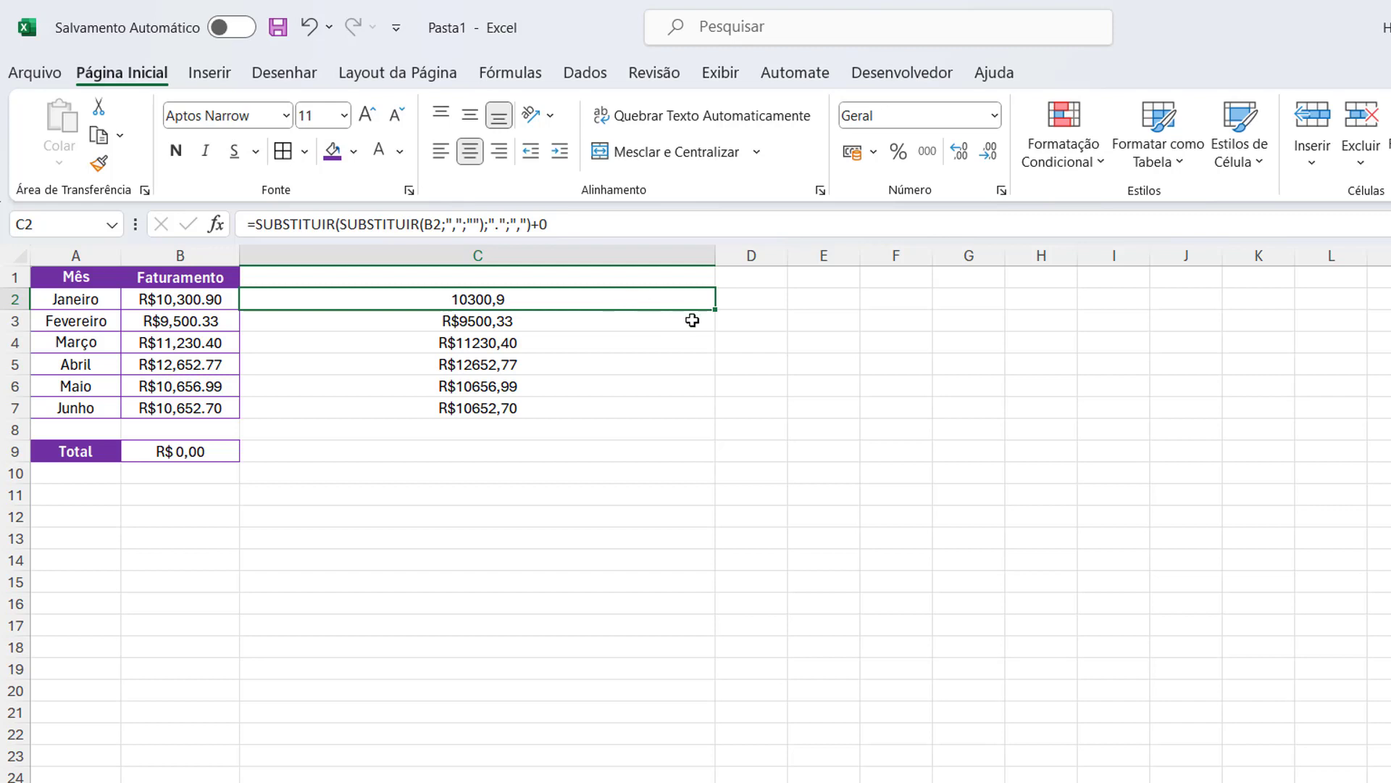
double_click(717, 312)
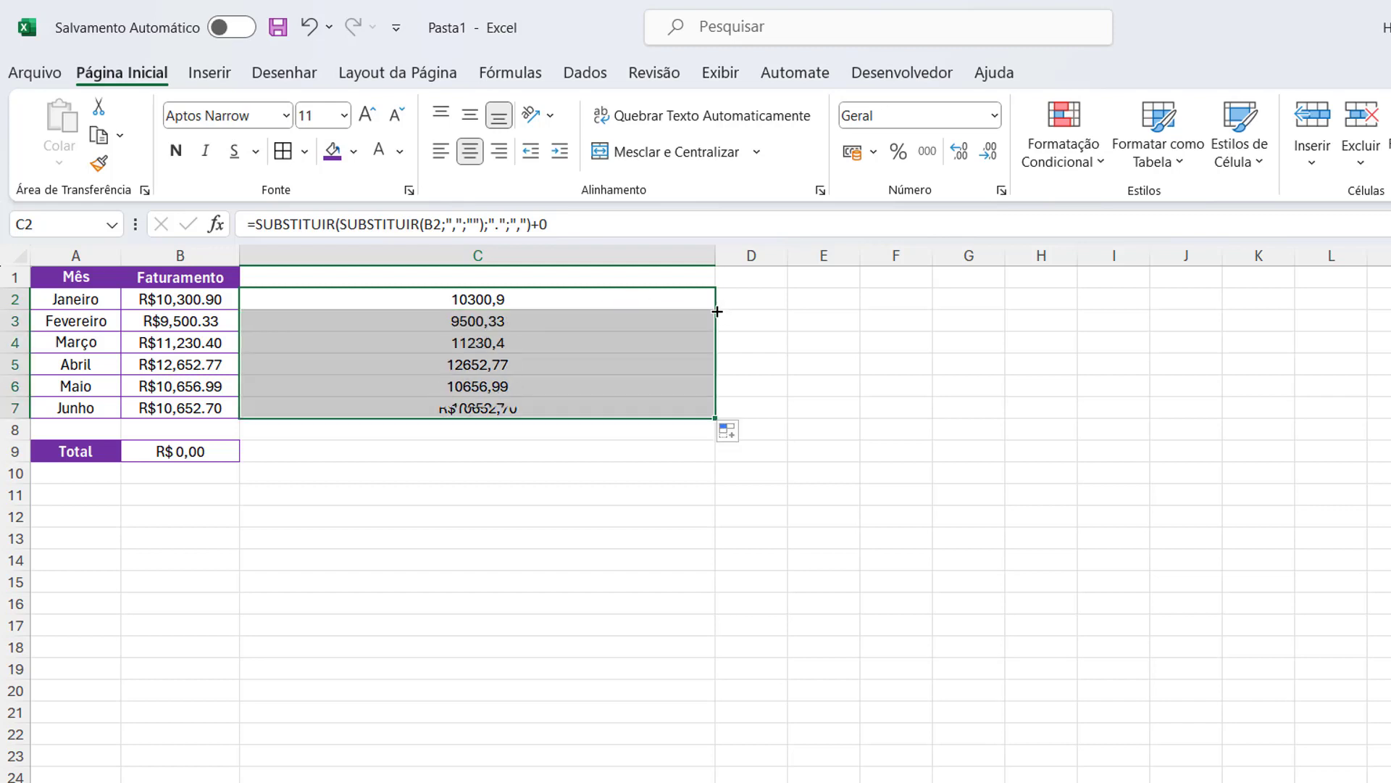
left_click(537, 465)
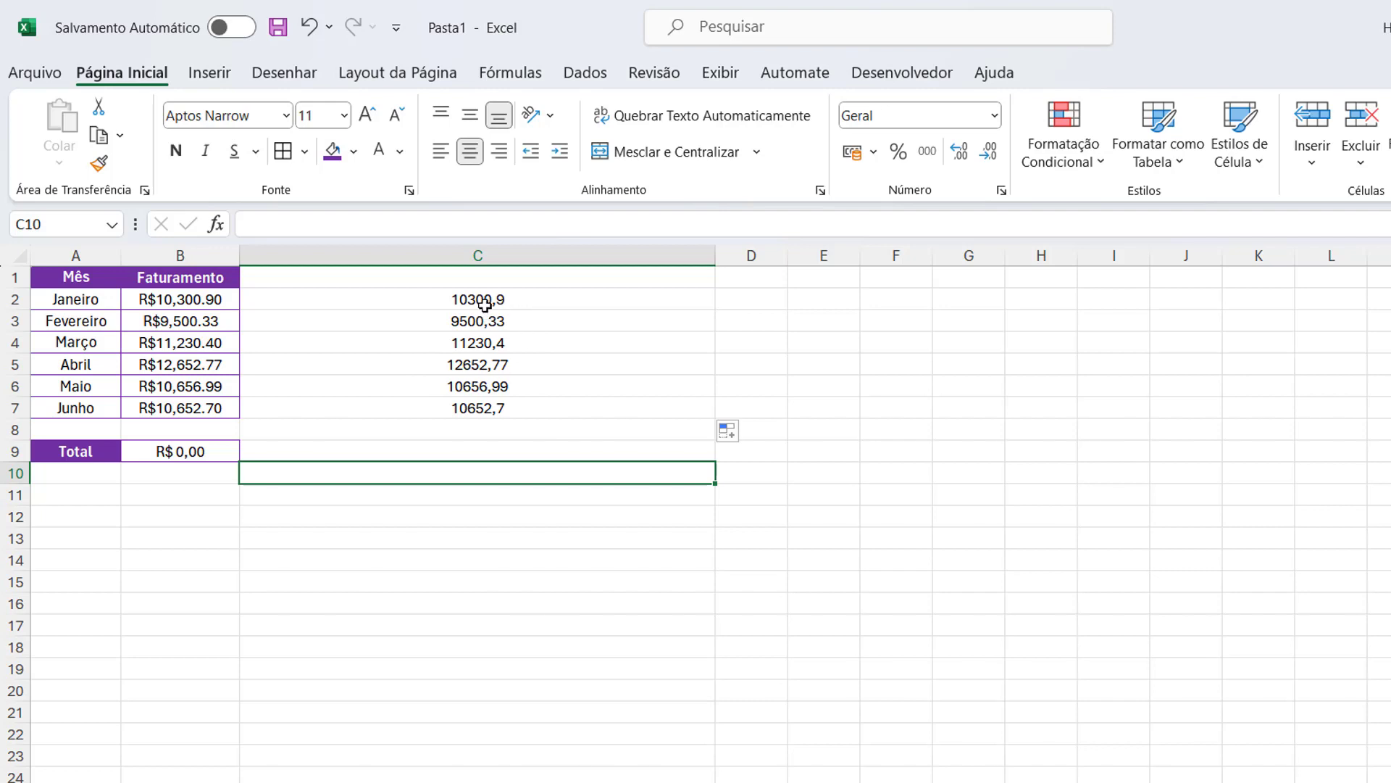
Copy the converted results in C2:C7 and paste them as values only over the revenue cells starting at B2.
left_click_drag(483, 303, 476, 410)
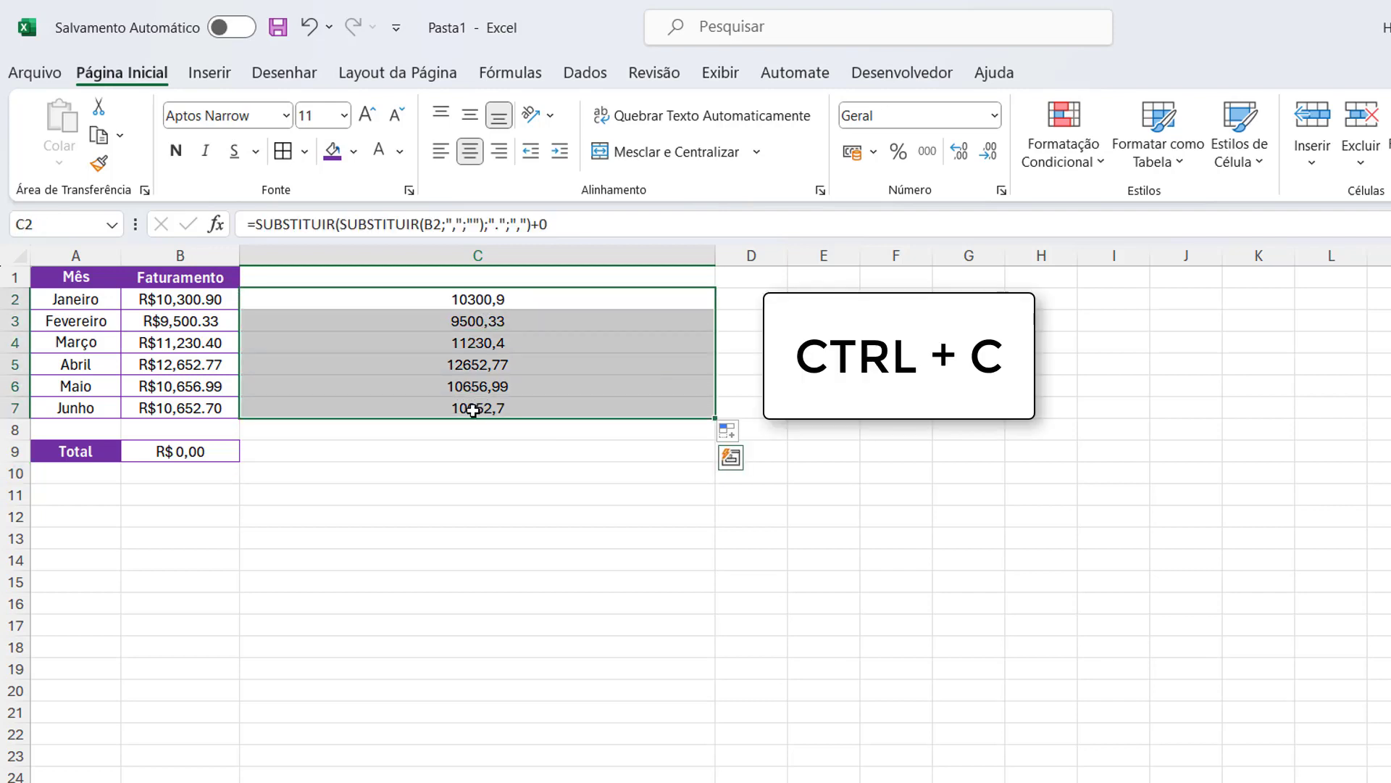
key("ctrl+c")
left_click(181, 302)
right_click(180, 303)
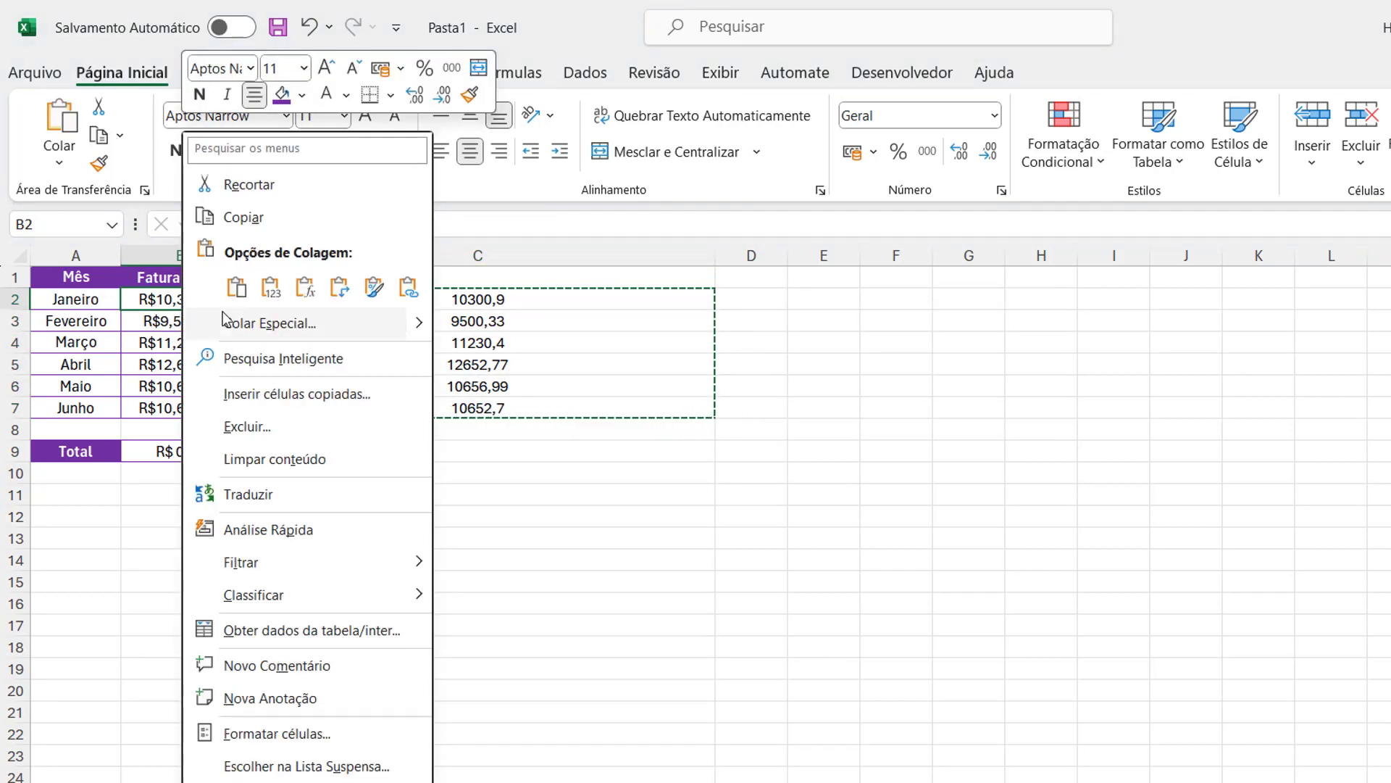
left_click(270, 287)
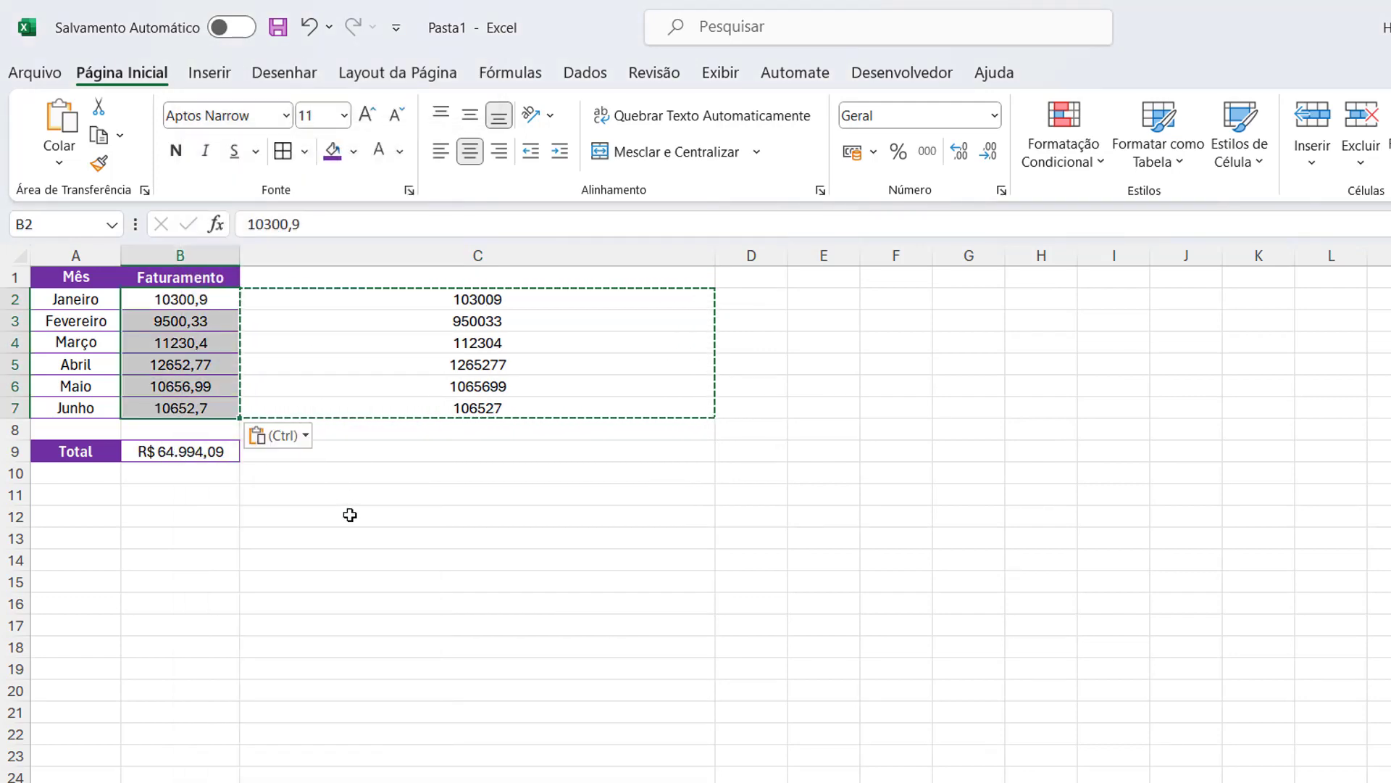
key("Escape")
left_click(409, 500)
left_click_drag(484, 297, 477, 409)
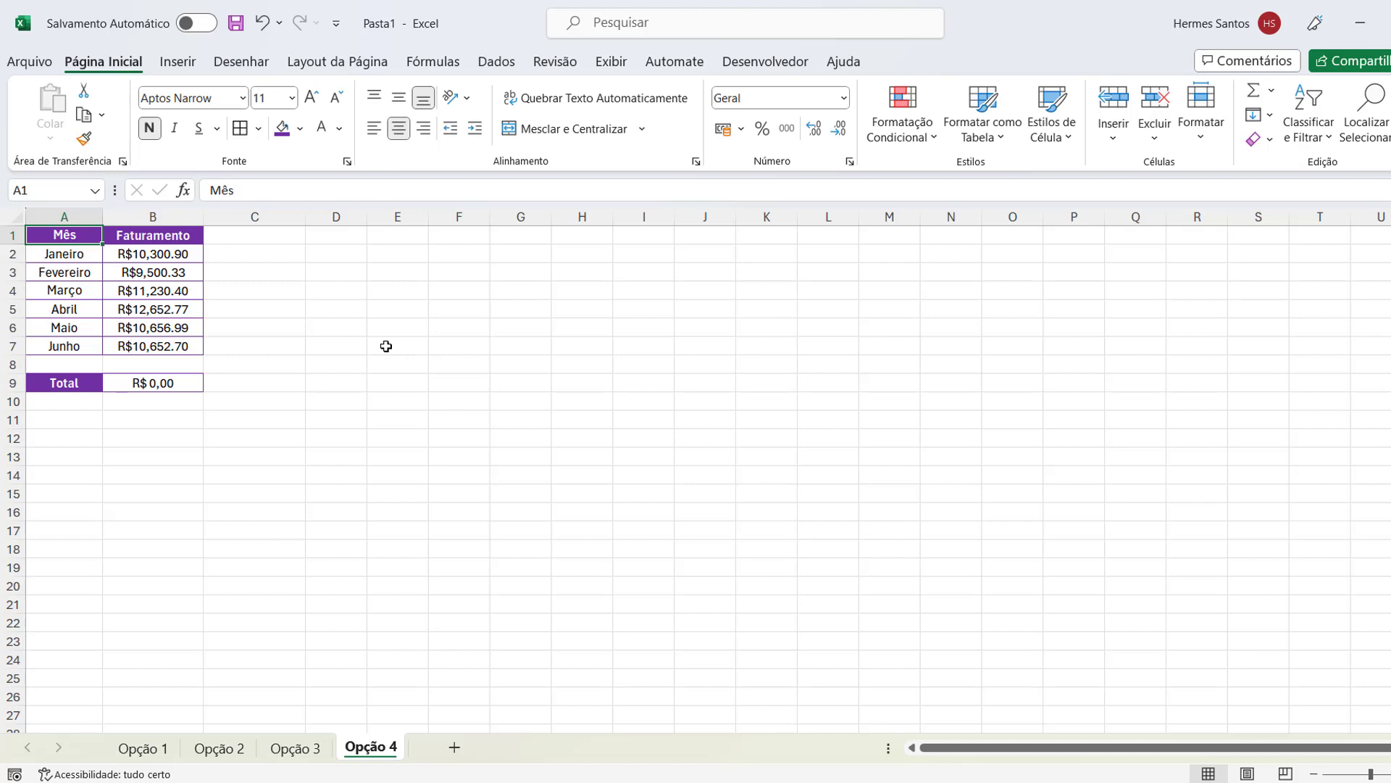
Widen column C slightly on the Opção 4 sheet.
left_click_drag(308, 221, 322, 221)
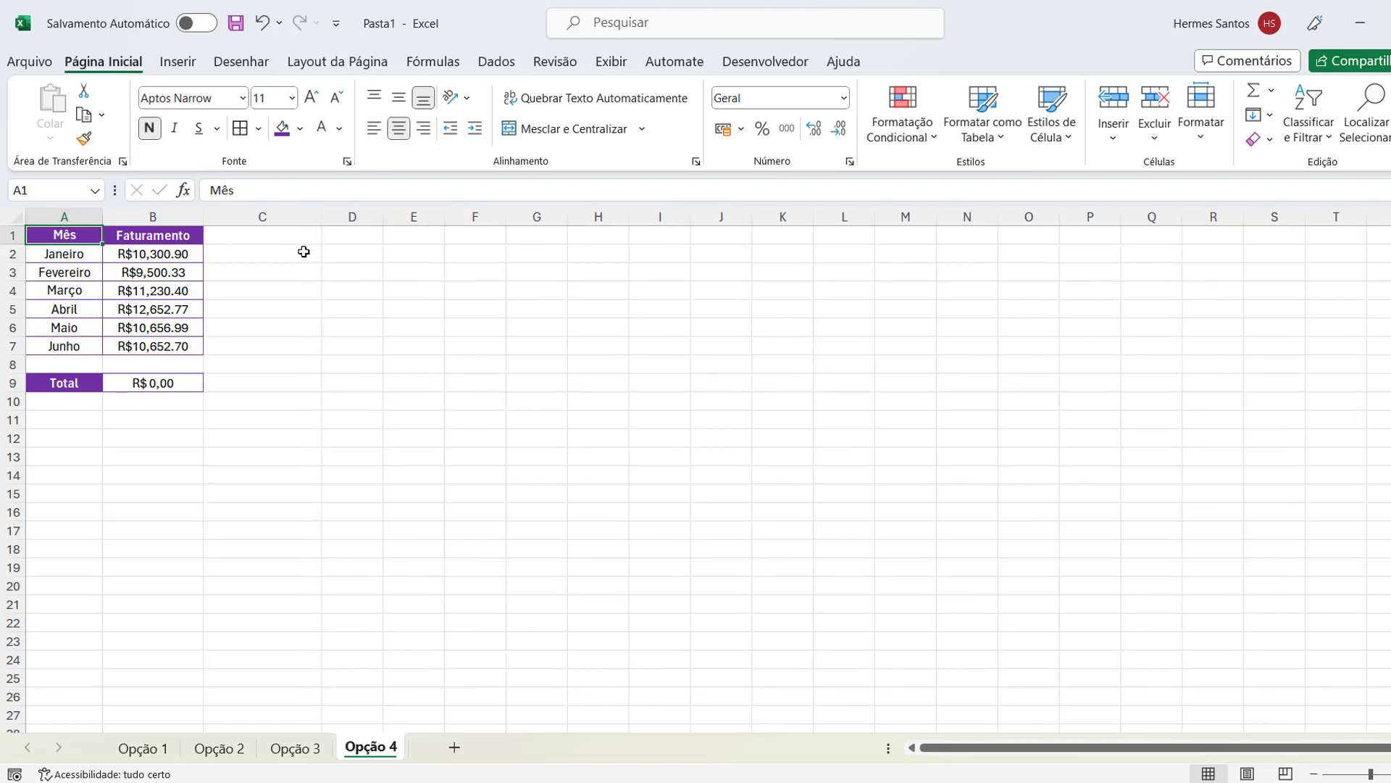
left_click(250, 257)
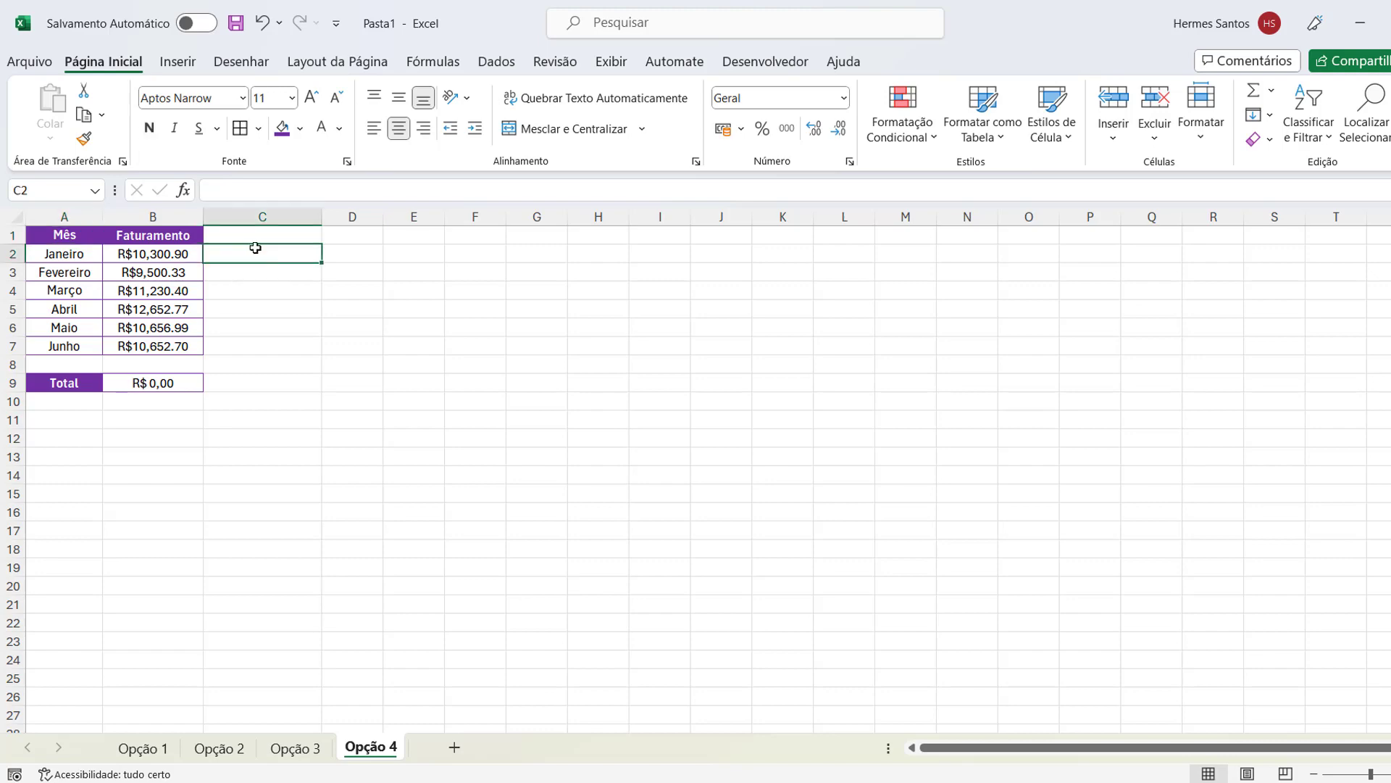
left_click(244, 274)
left_click(244, 293)
left_click(288, 370)
left_click(281, 391)
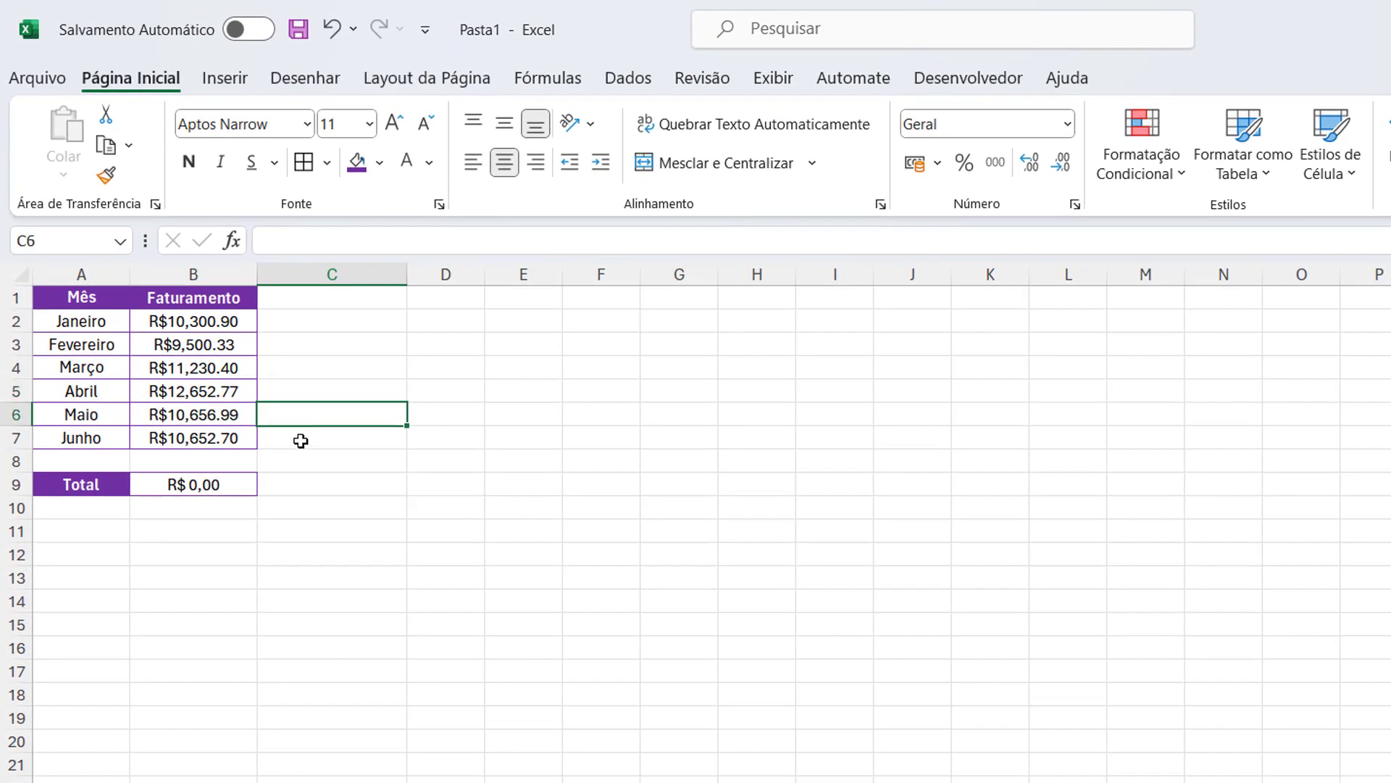
left_click(281, 408)
Widen column C further and enter the corrected January revenue 10.300,90 in C2.
left_click(301, 301)
left_click_drag(395, 271, 477, 273)
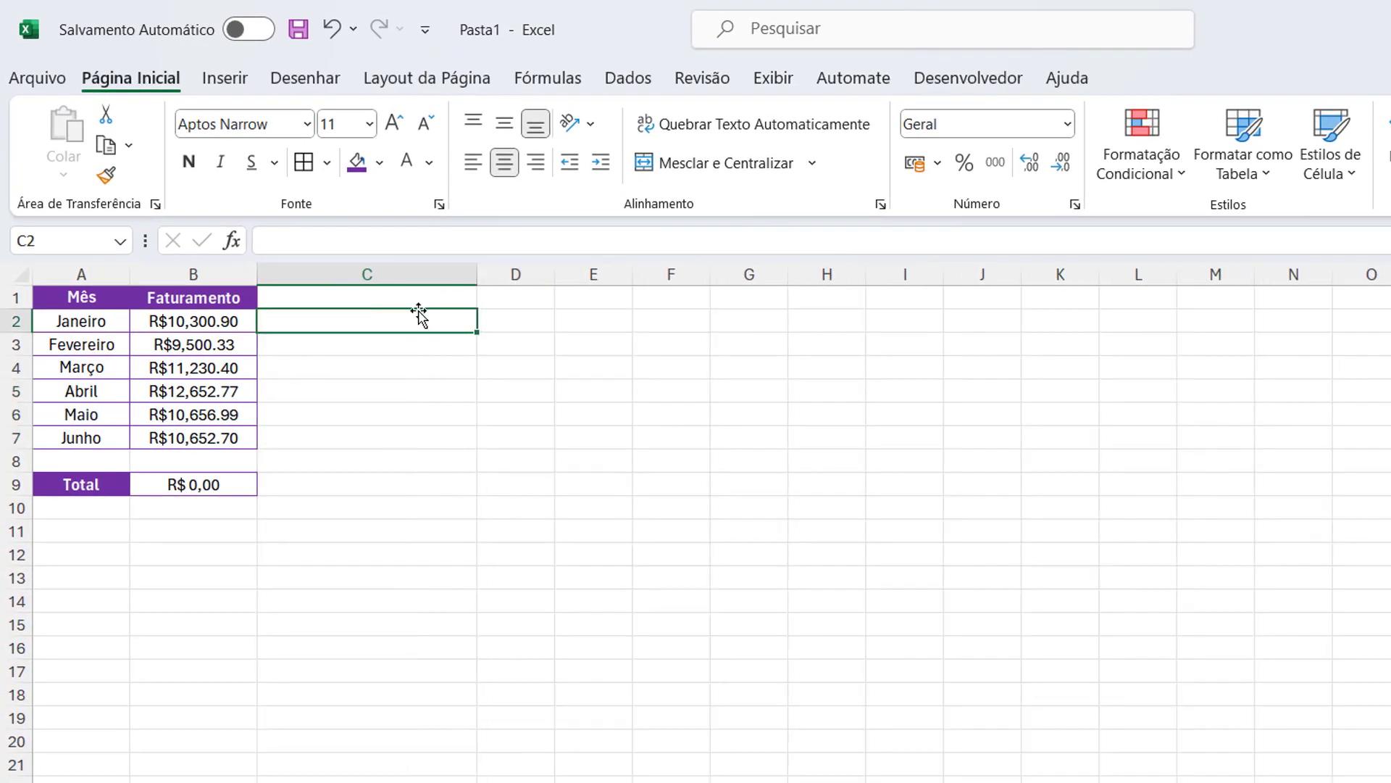
double_click(400, 321)
type("1")
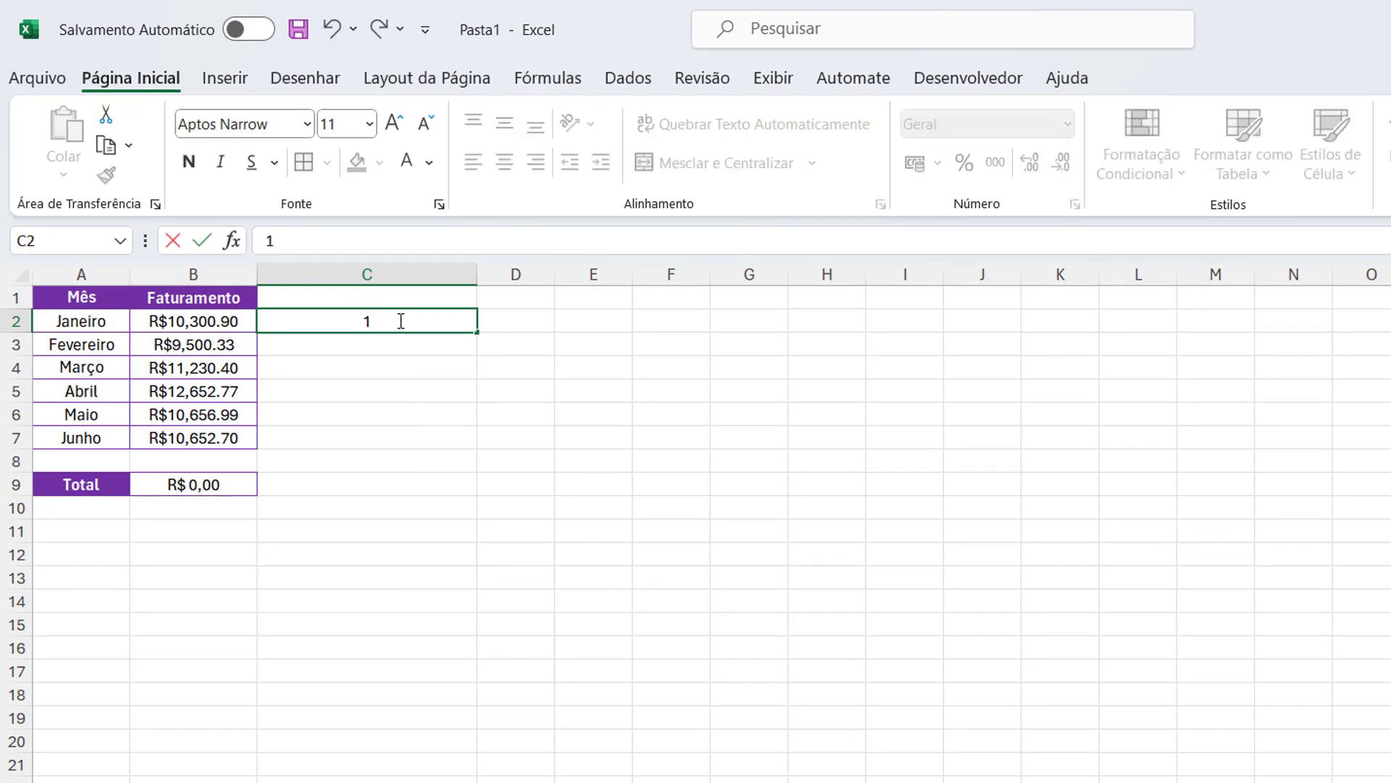
type("0.300,90")
key("Return")
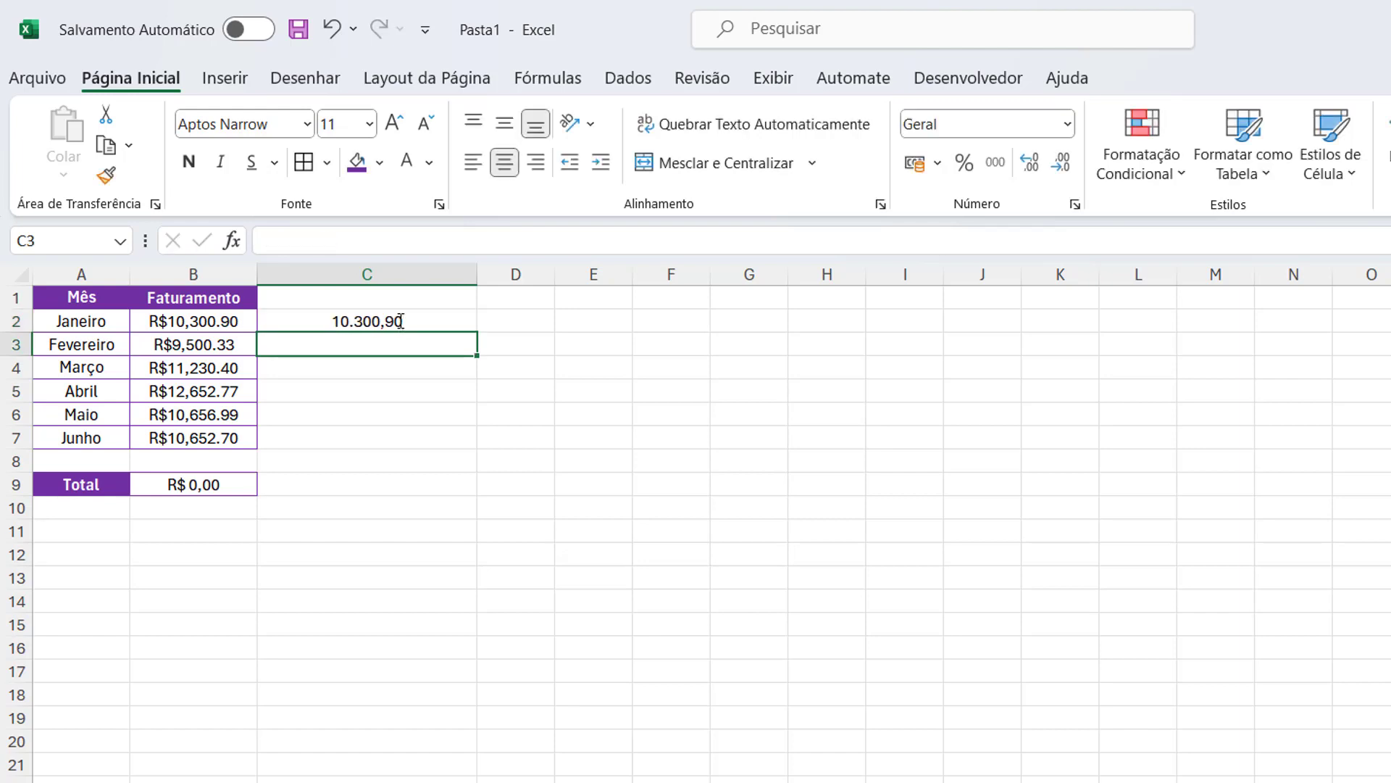
Enter 9.500,33 in C3 and accept the Flash Fill suggestions for C4:C7.
type("9.500,33")
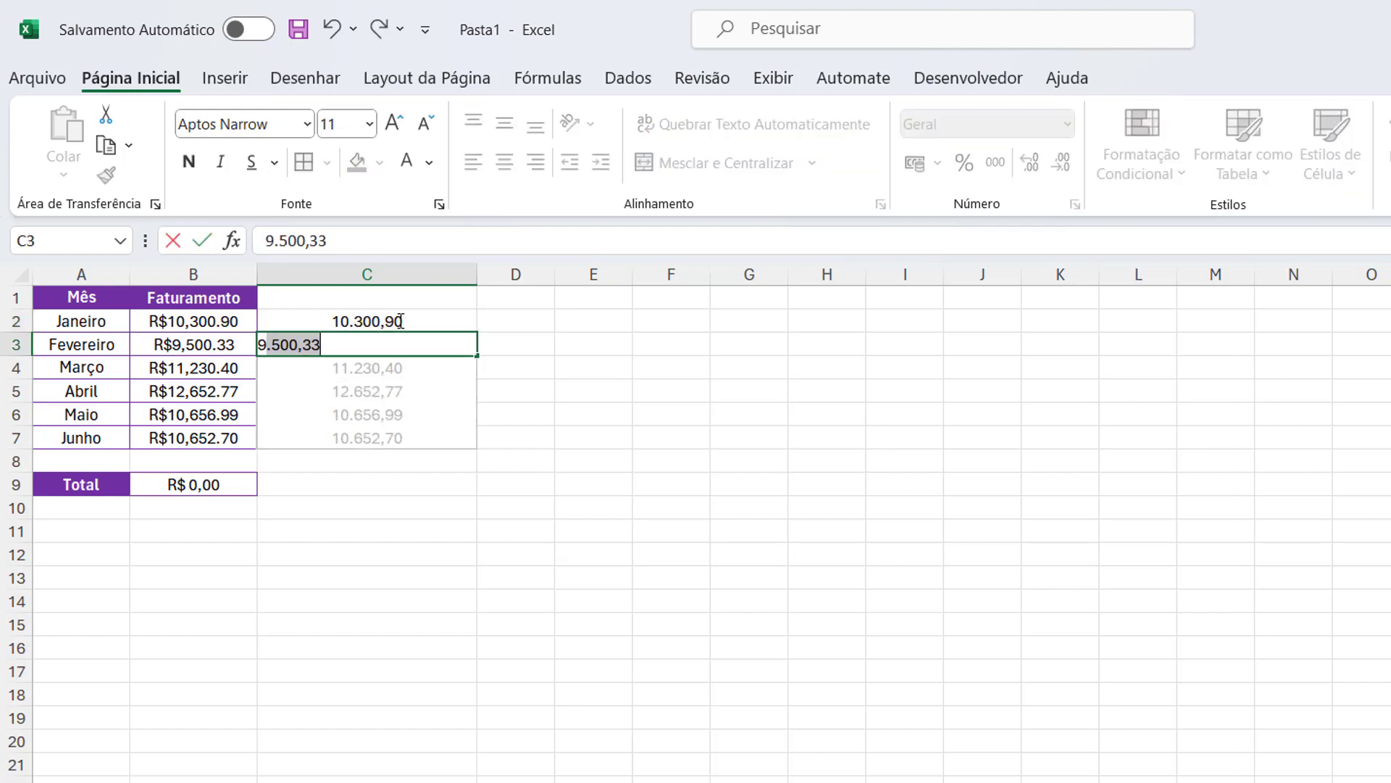
key("Return")
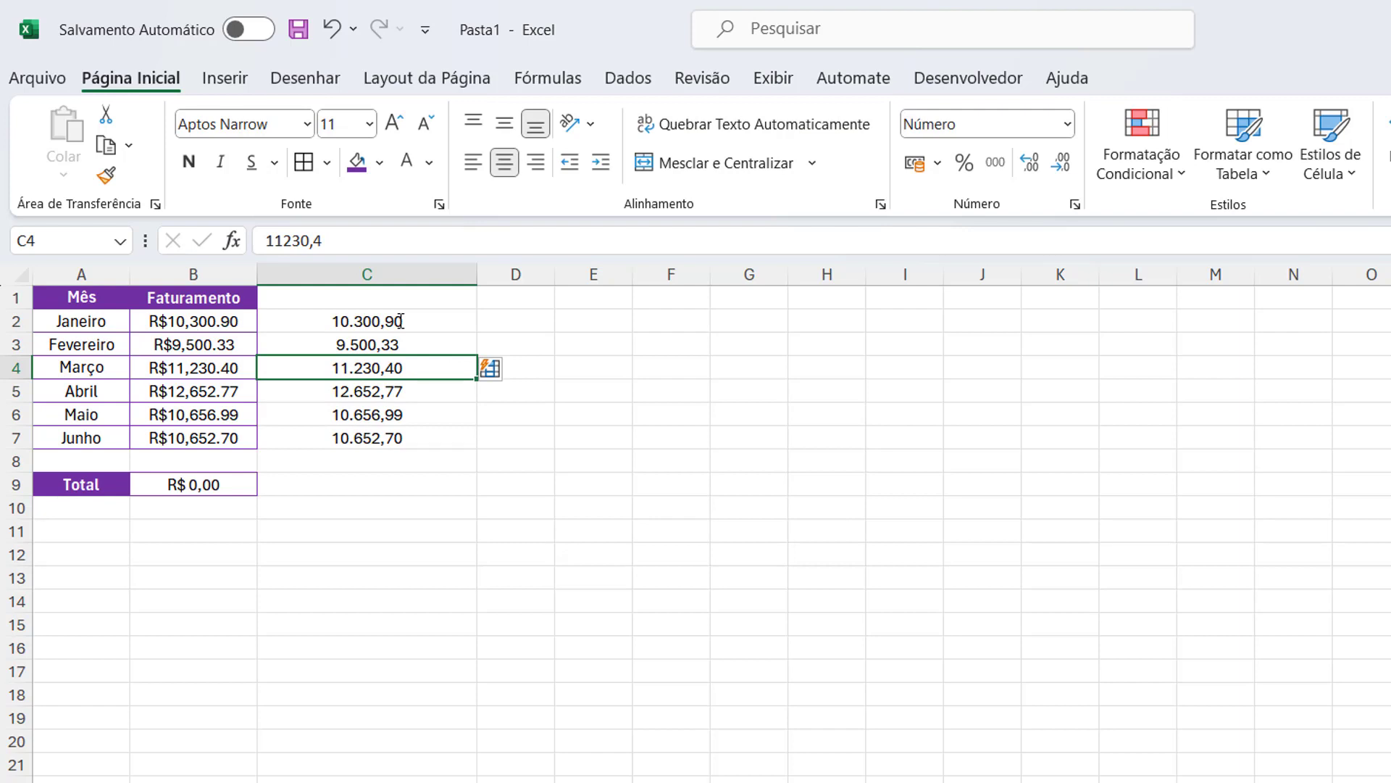
Copy the Flash Fill numbers in C2:C7 and paste them as values only over the revenue cells B2:B7.
left_click_drag(366, 319, 368, 433)
key("ctrl+c")
left_click(197, 324)
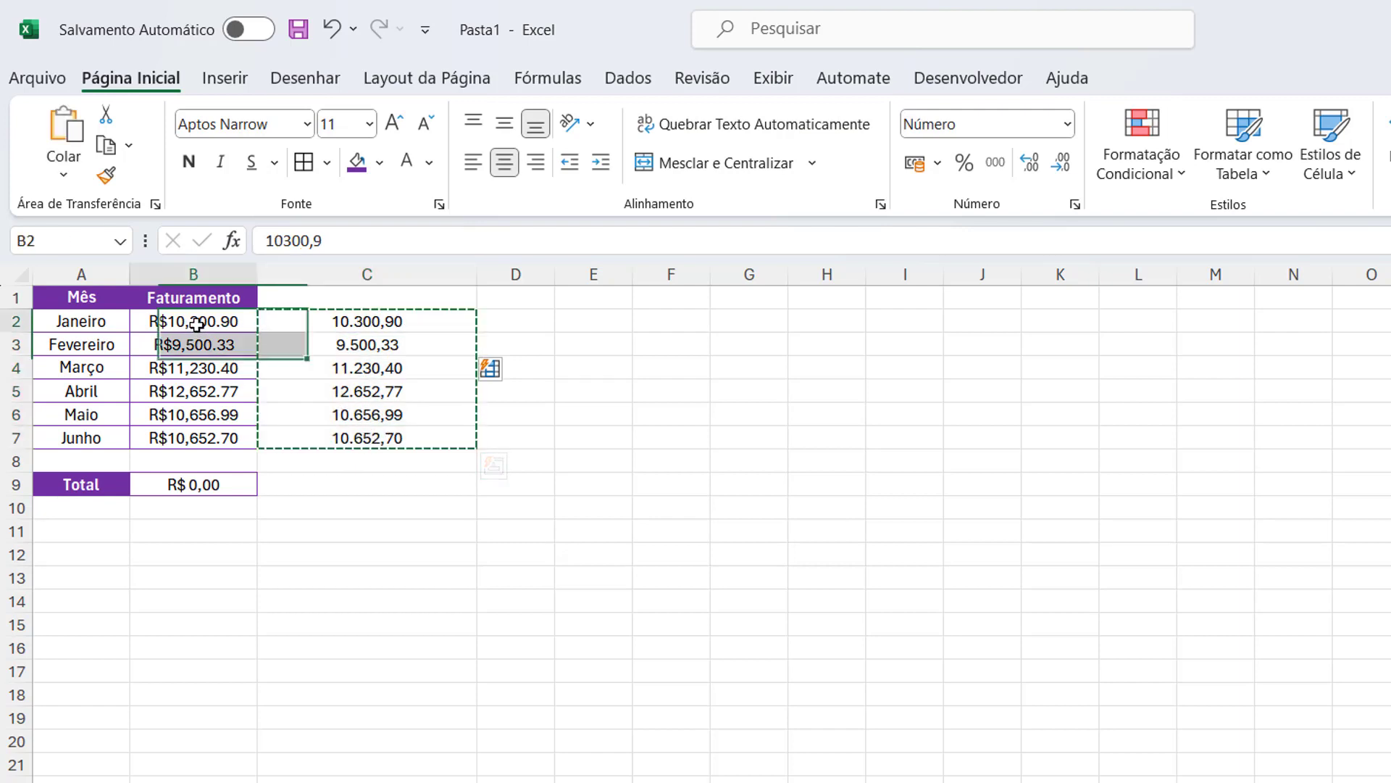
right_click(197, 324)
left_click(294, 308)
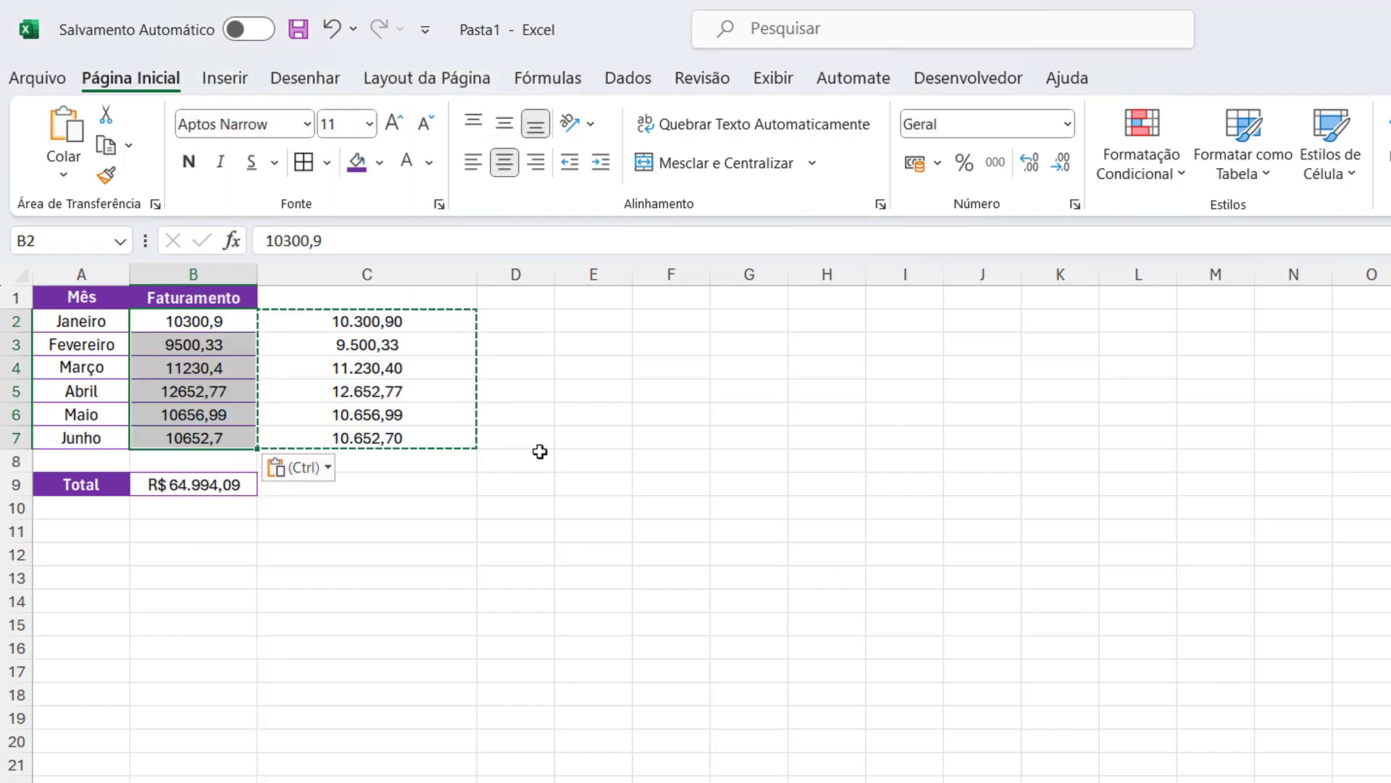
left_click(544, 481)
key("Escape")
Clear the helper values from C2:C7 and select the Mês header cell A1.
left_click_drag(375, 315, 376, 430)
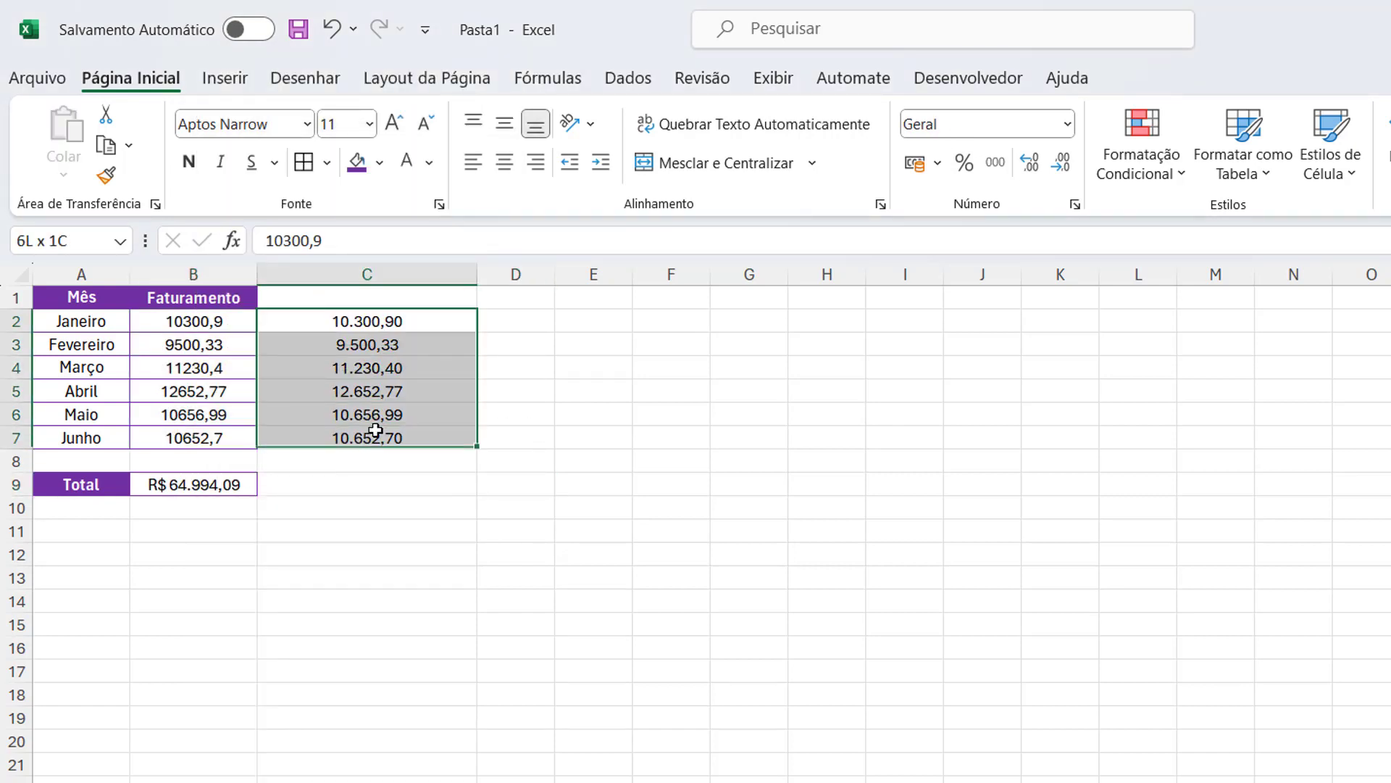
key("Delete")
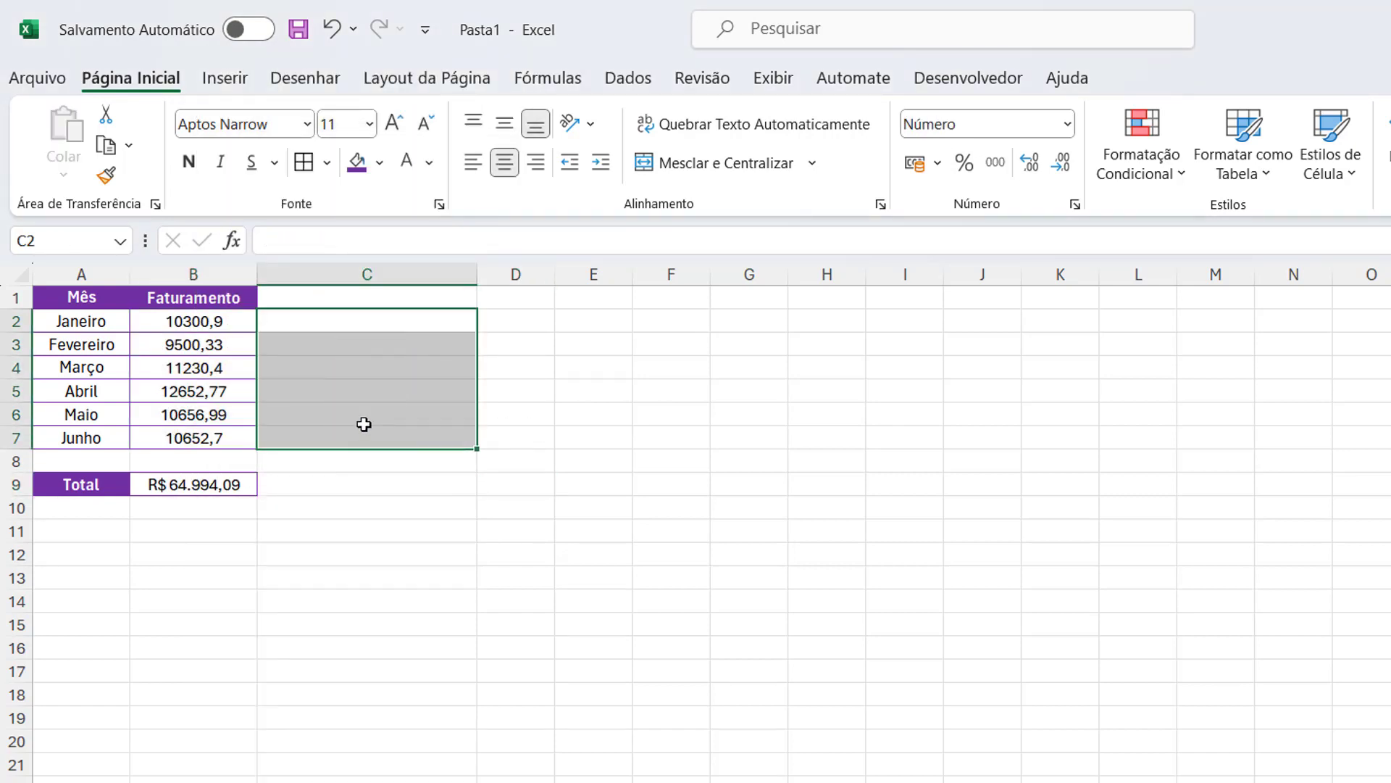
left_click(81, 299)
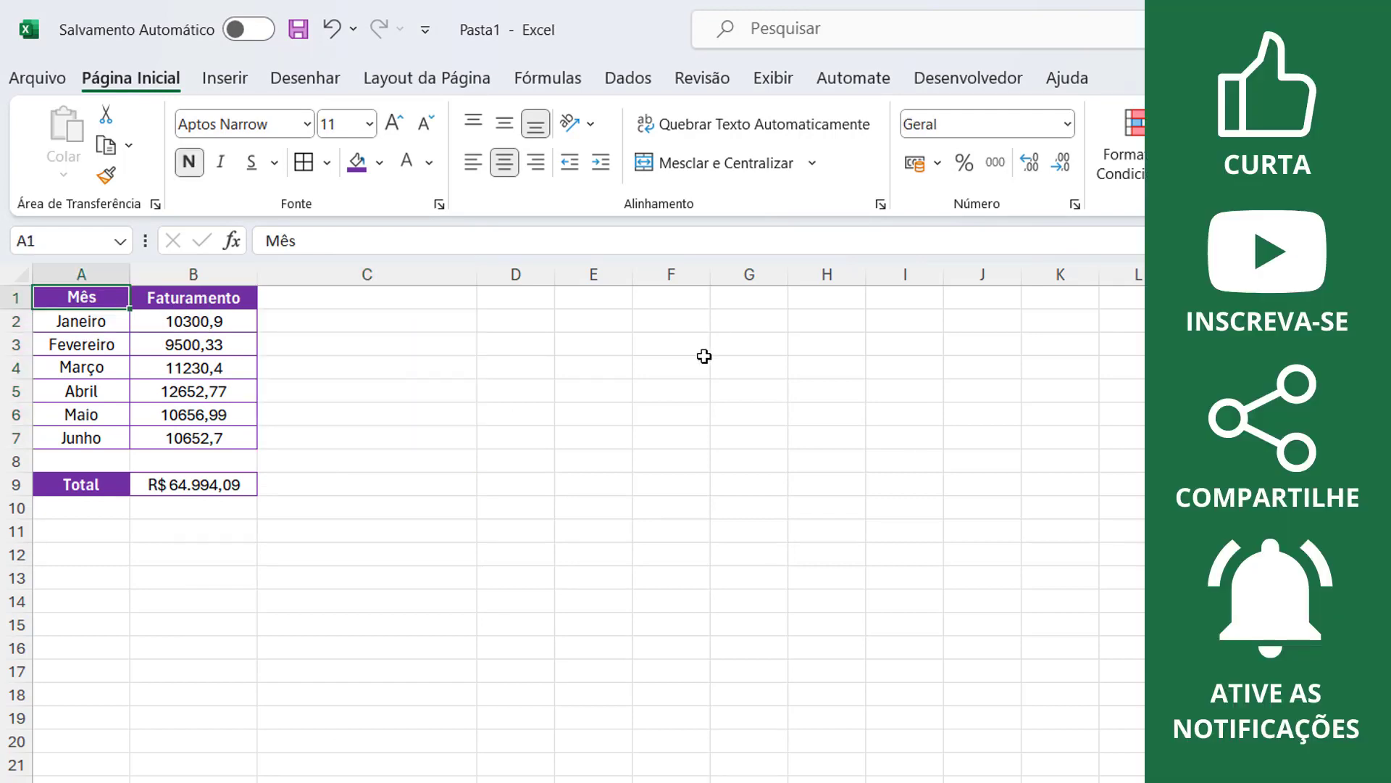